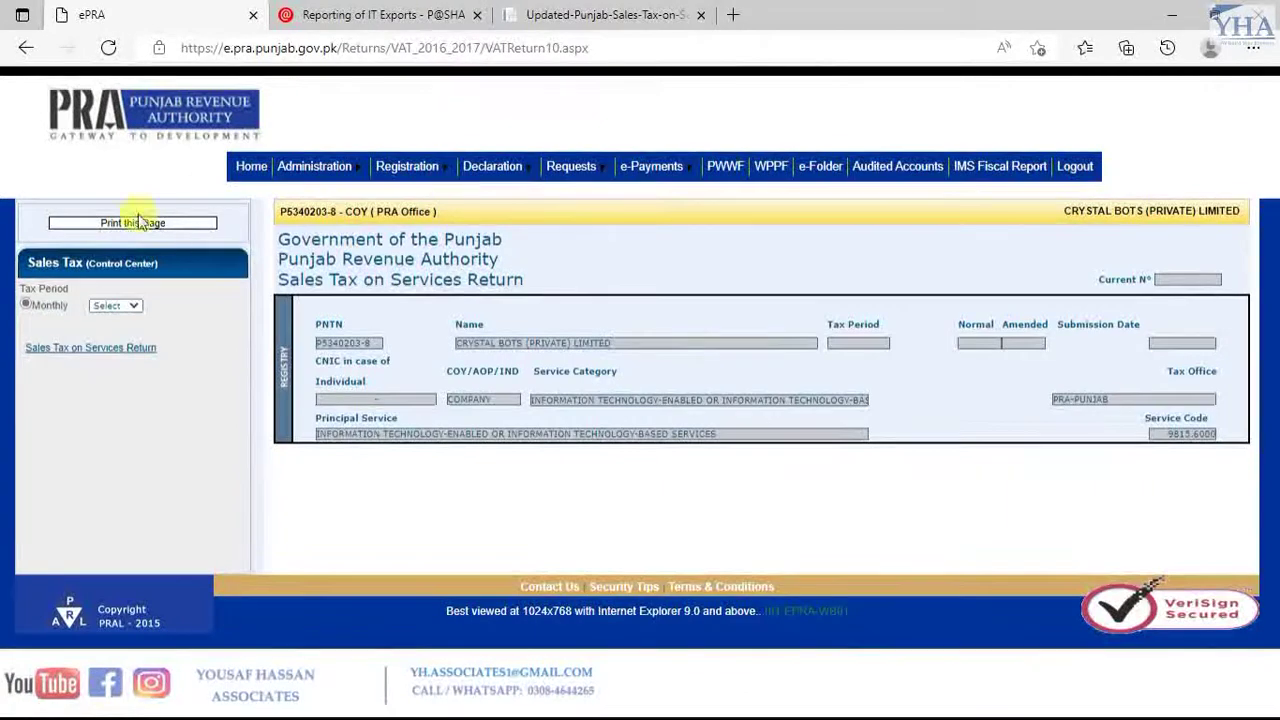
Open the monthly Sales Tax on Services Return for the tax period Jul.22
left_click(128, 306)
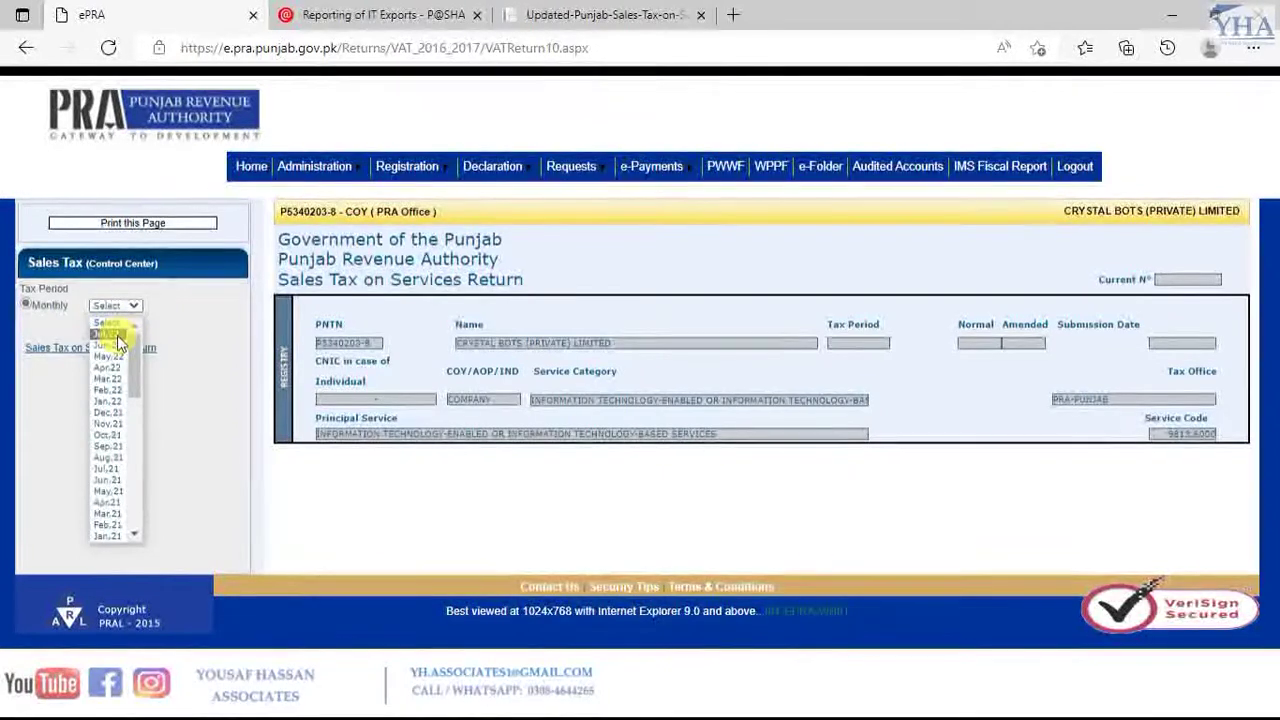
left_click(115, 335)
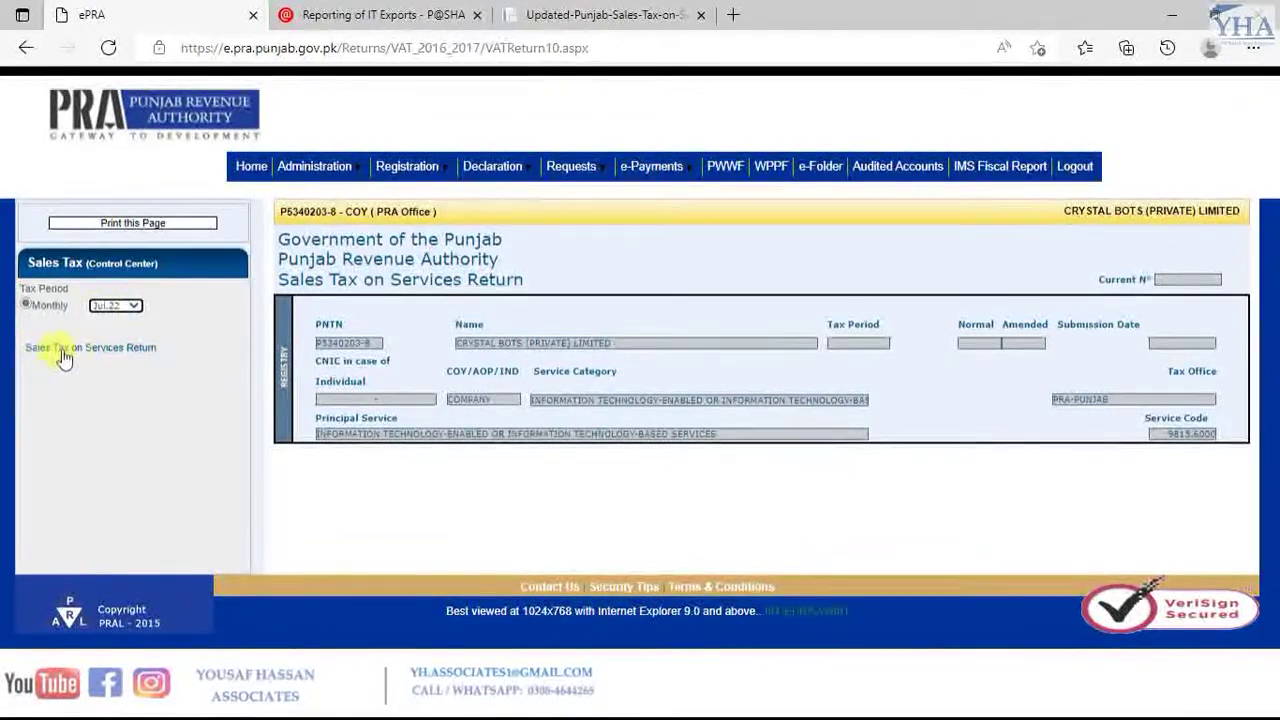
left_click(88, 358)
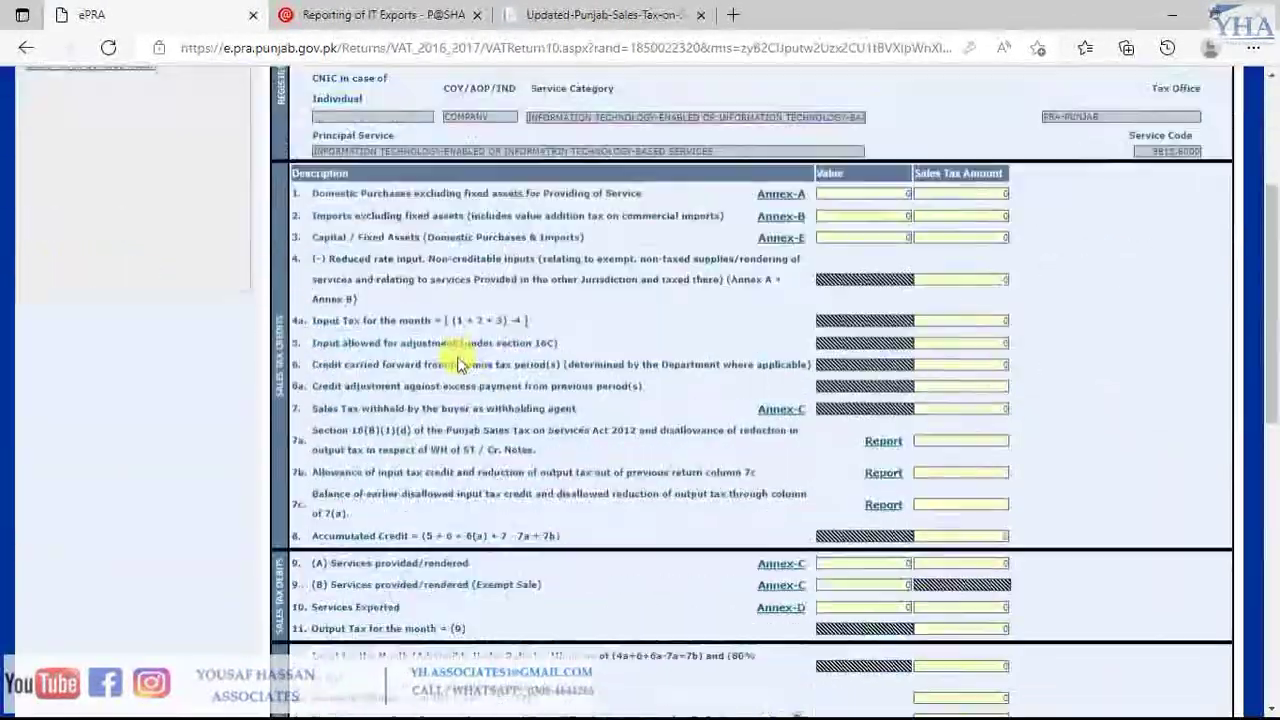
Open Annex-C for the taxable services provided/rendered in row 9(A) of the return
scroll(657, 410, "down", 3)
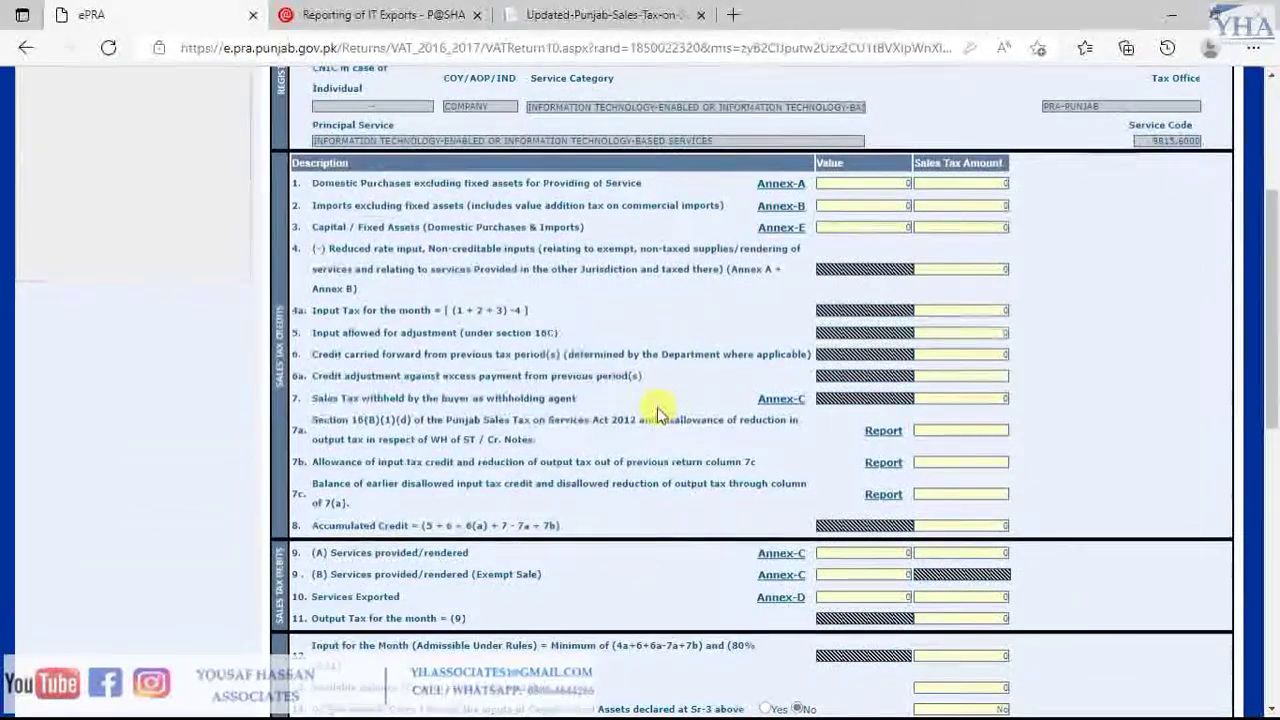
scroll(657, 410, "up", 3)
scroll(655, 410, "down", 2)
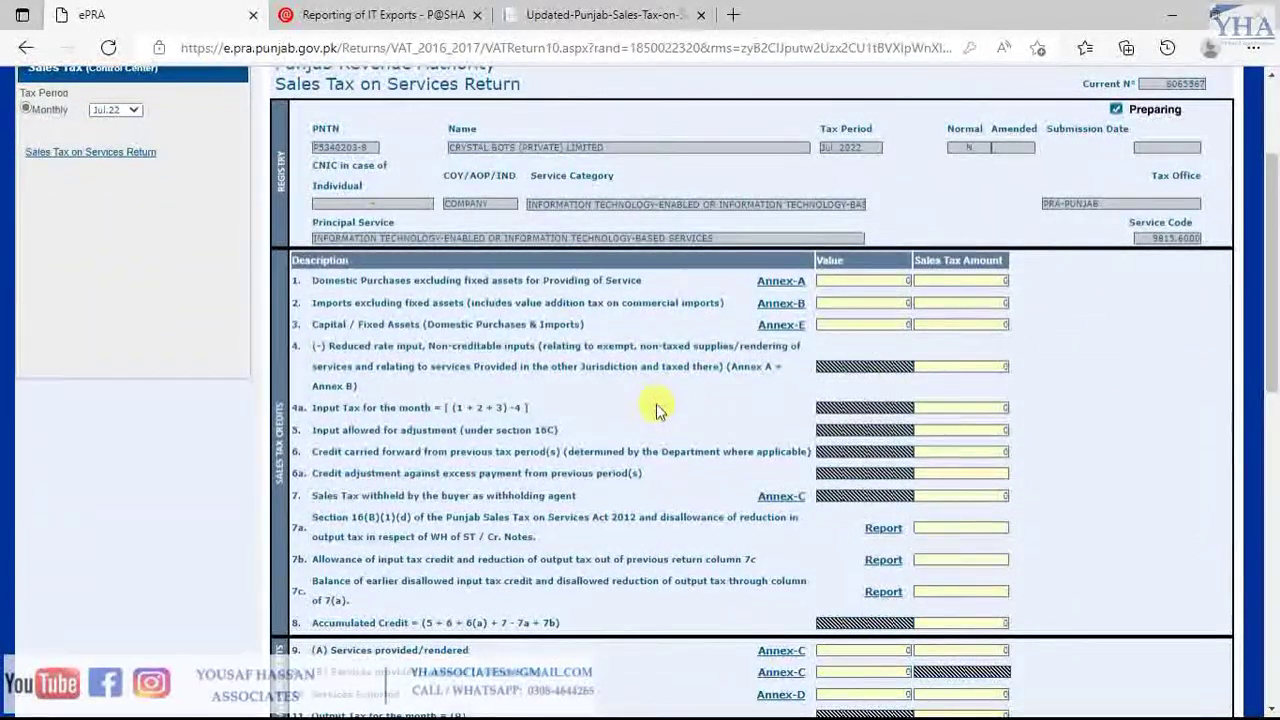
scroll(657, 410, "down", 3)
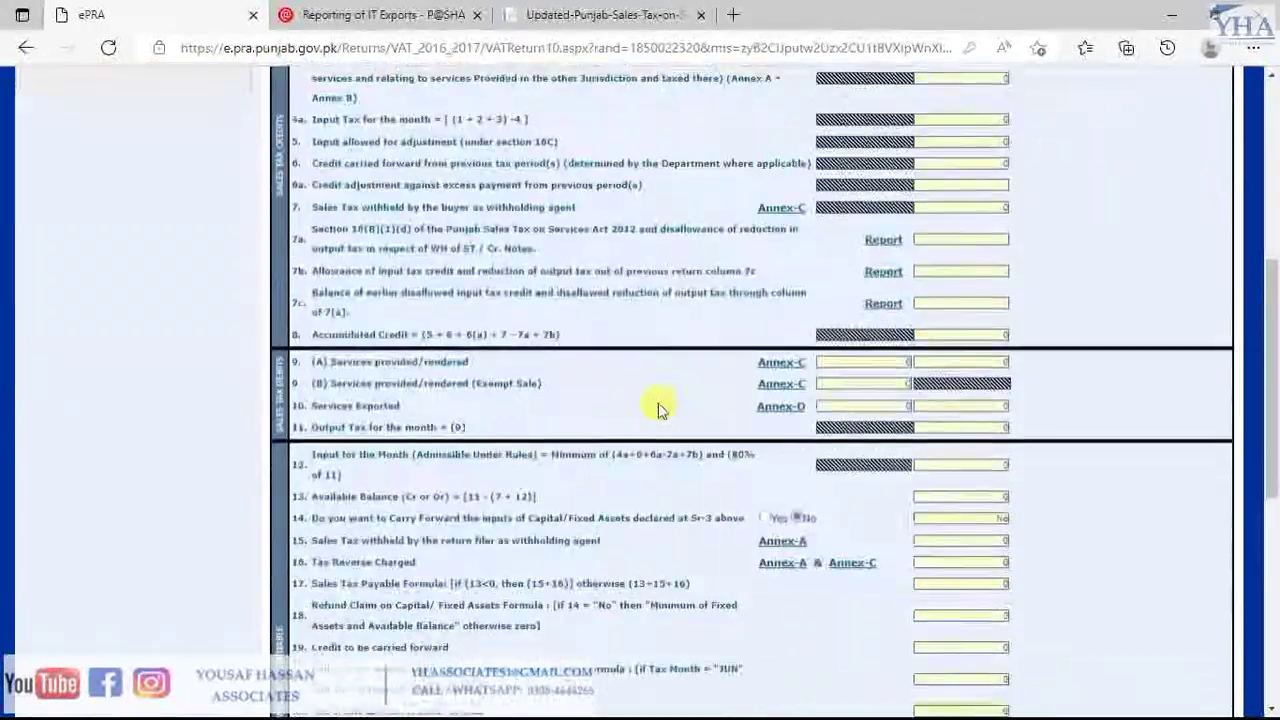
left_click(777, 362)
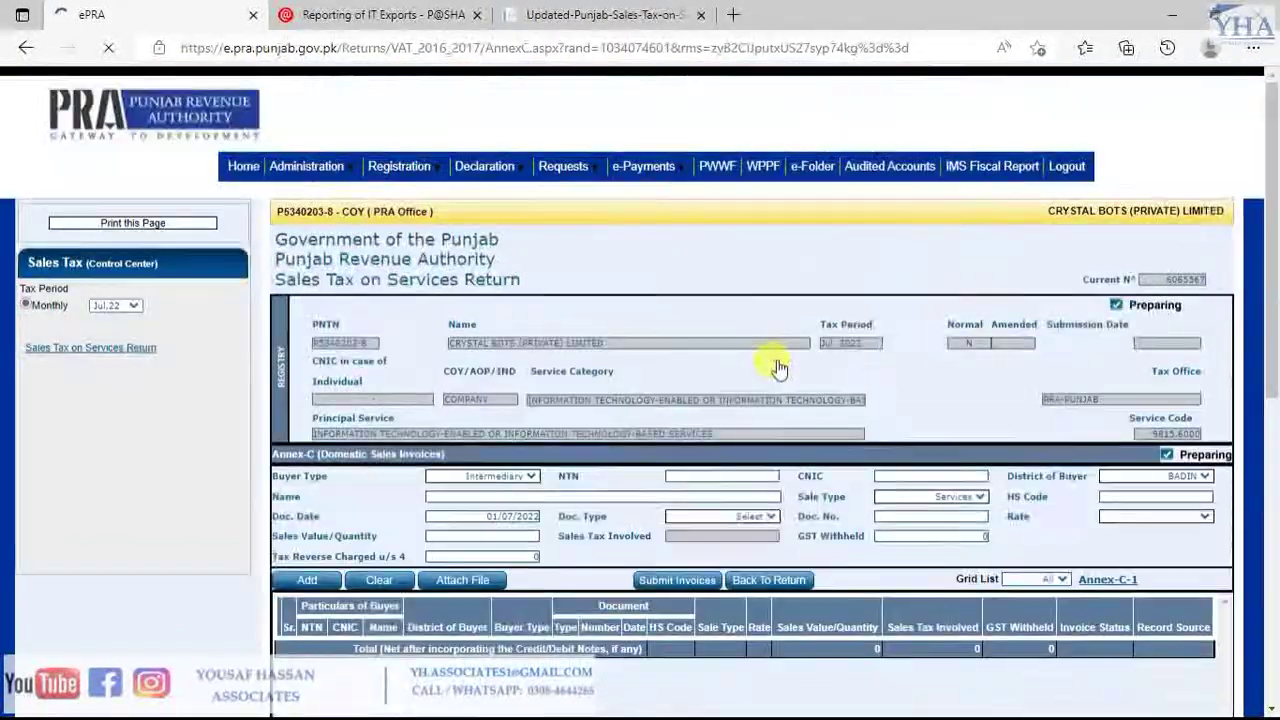
scroll(435, 413, "down", 1)
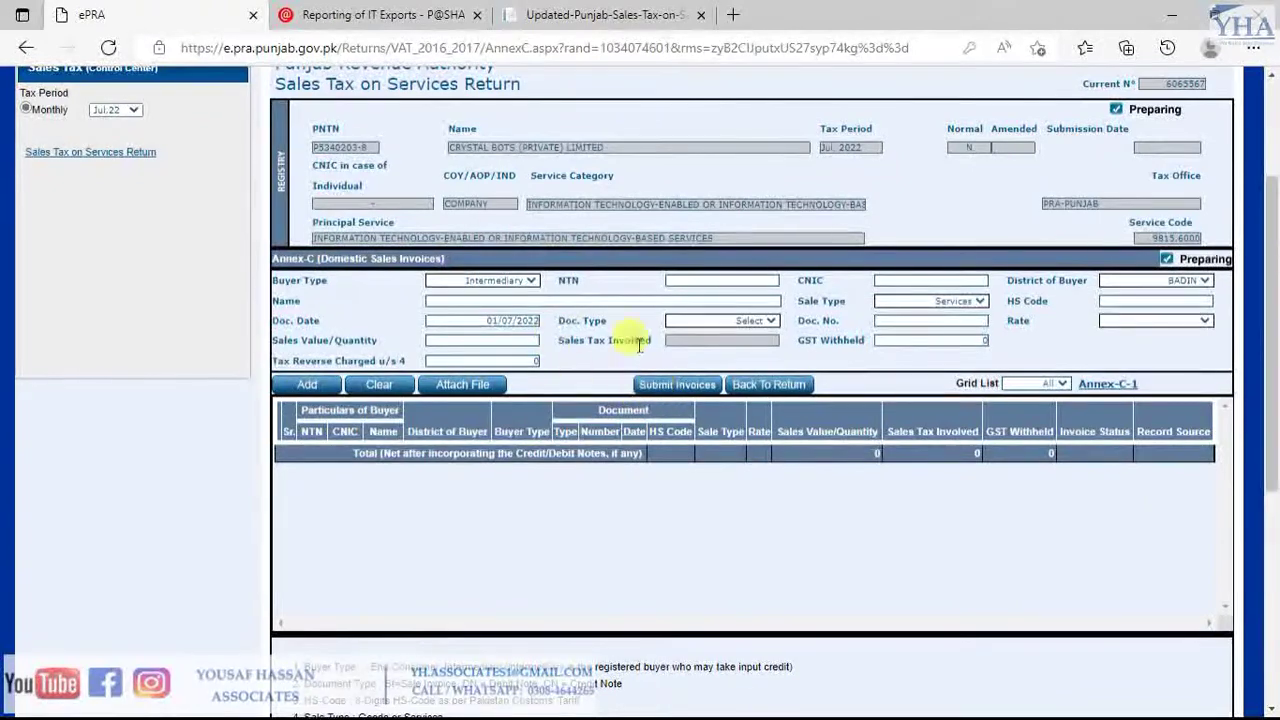
Submit the Annex-C invoices without adding any entries, verify with the account PIN, and submit the annexure
left_click(667, 388)
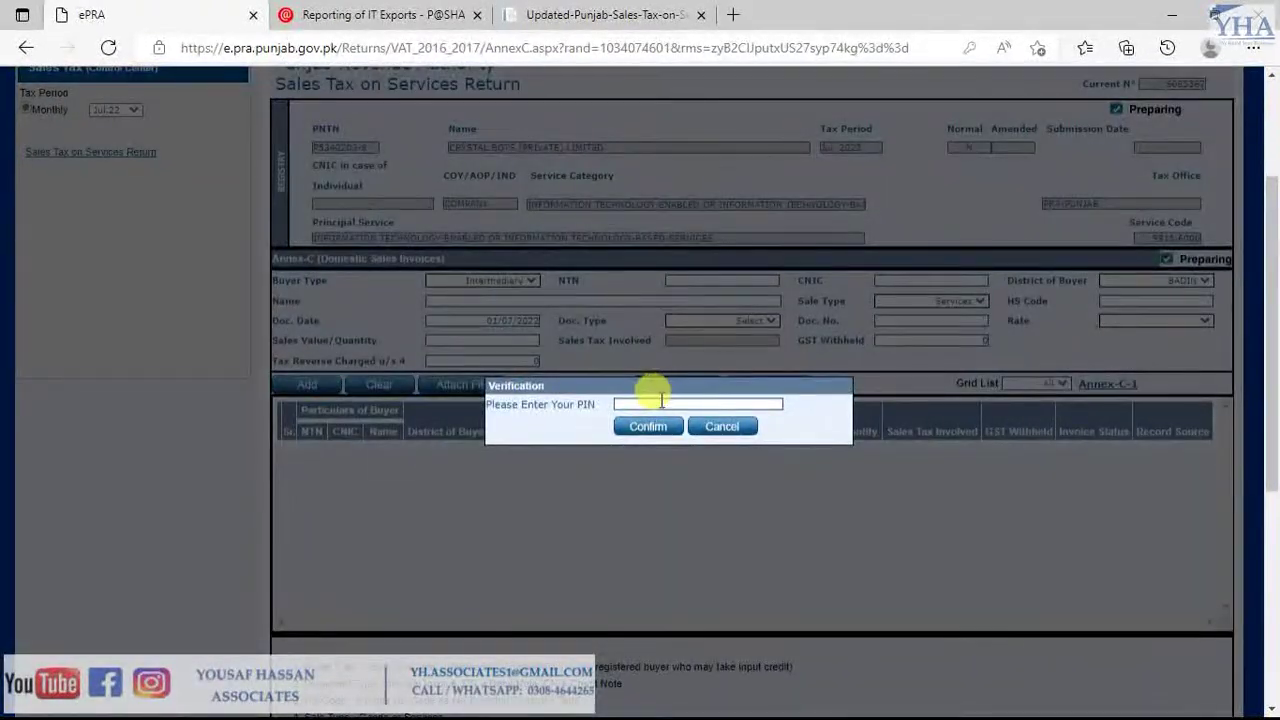
left_click(664, 402)
type("••••")
left_click(645, 428)
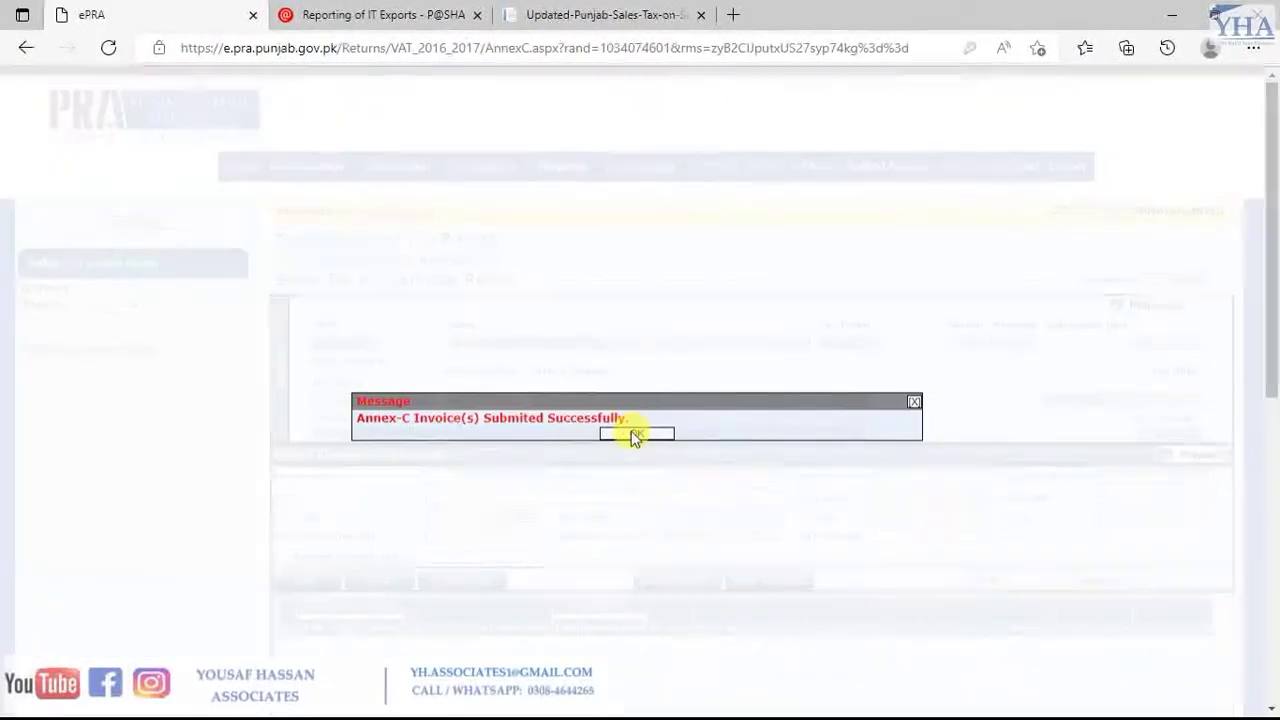
left_click(633, 432)
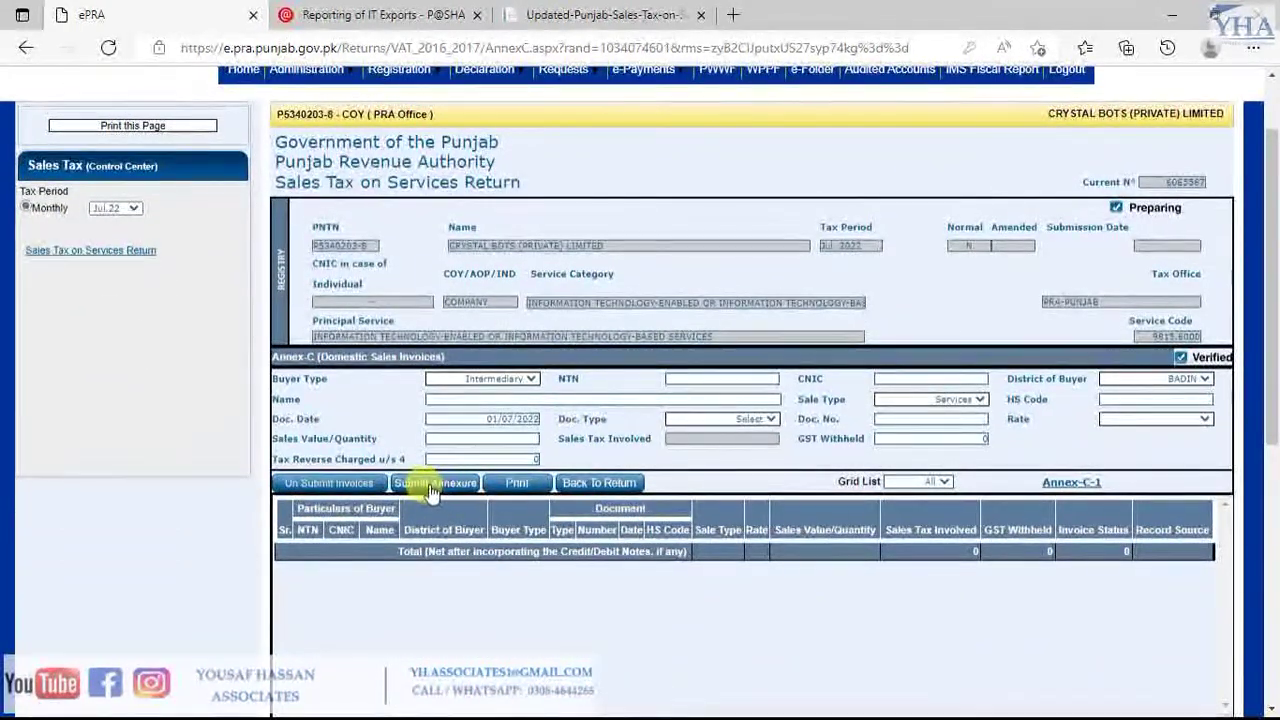
left_click(430, 488)
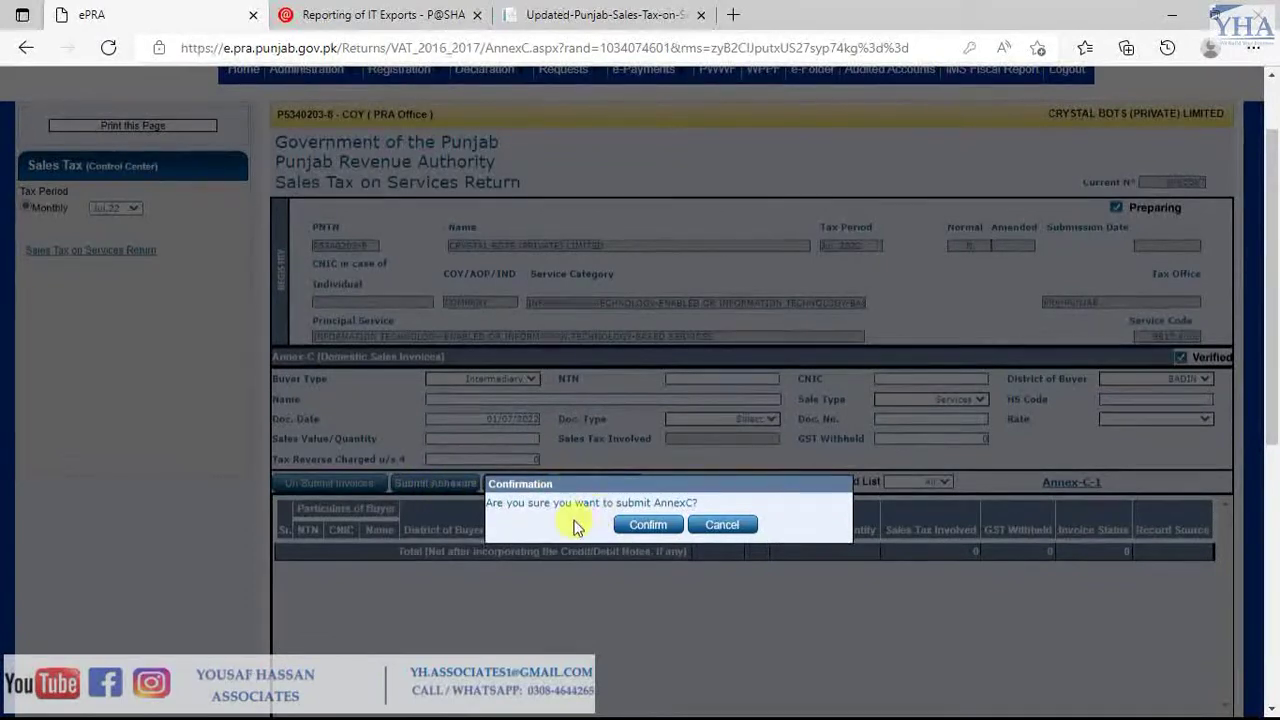
left_click(632, 530)
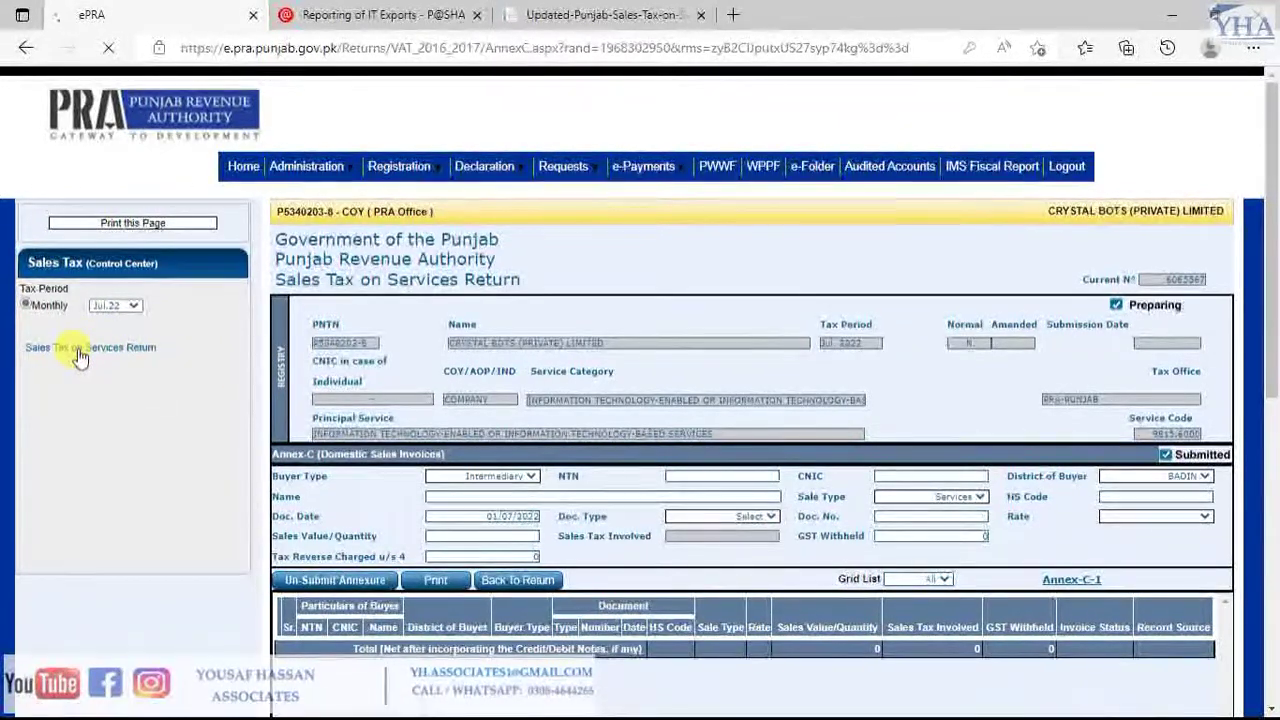
Go back to the Sales Tax on Services Return and open Annex-D for Services Exported in row 10
left_click(86, 346)
scroll(643, 443, "down", 5)
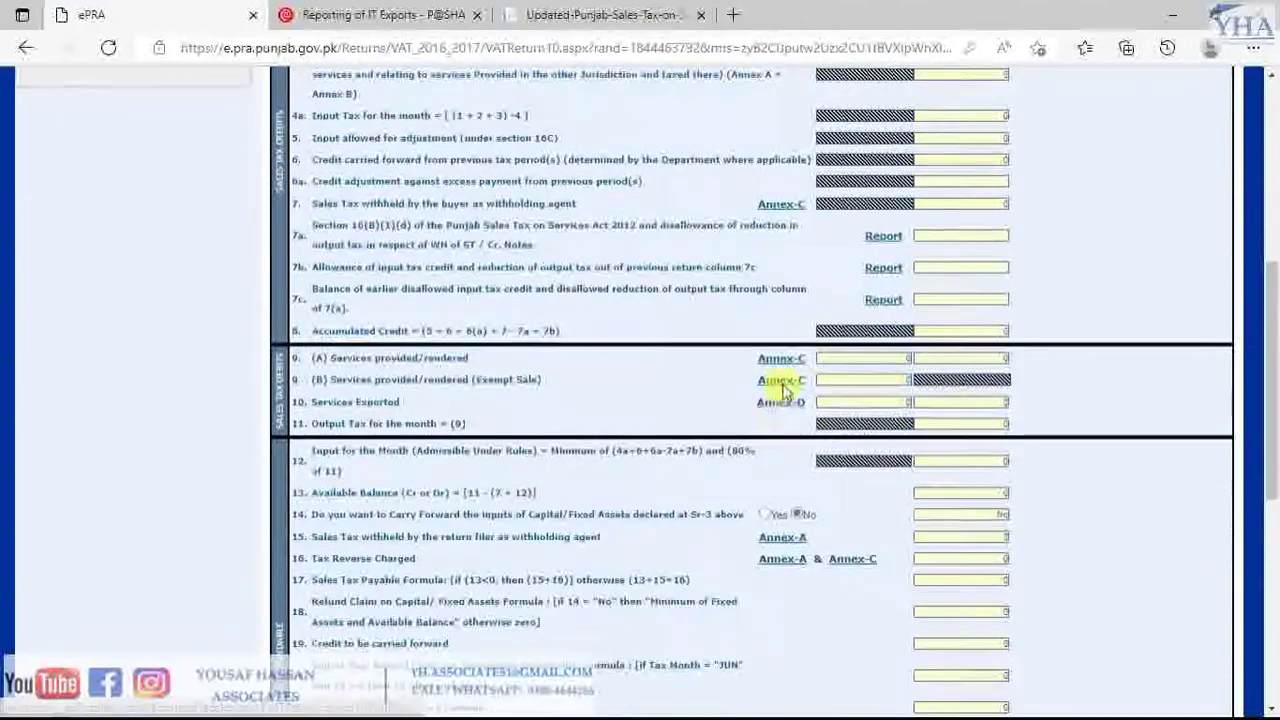
scroll(788, 363, "down", 2)
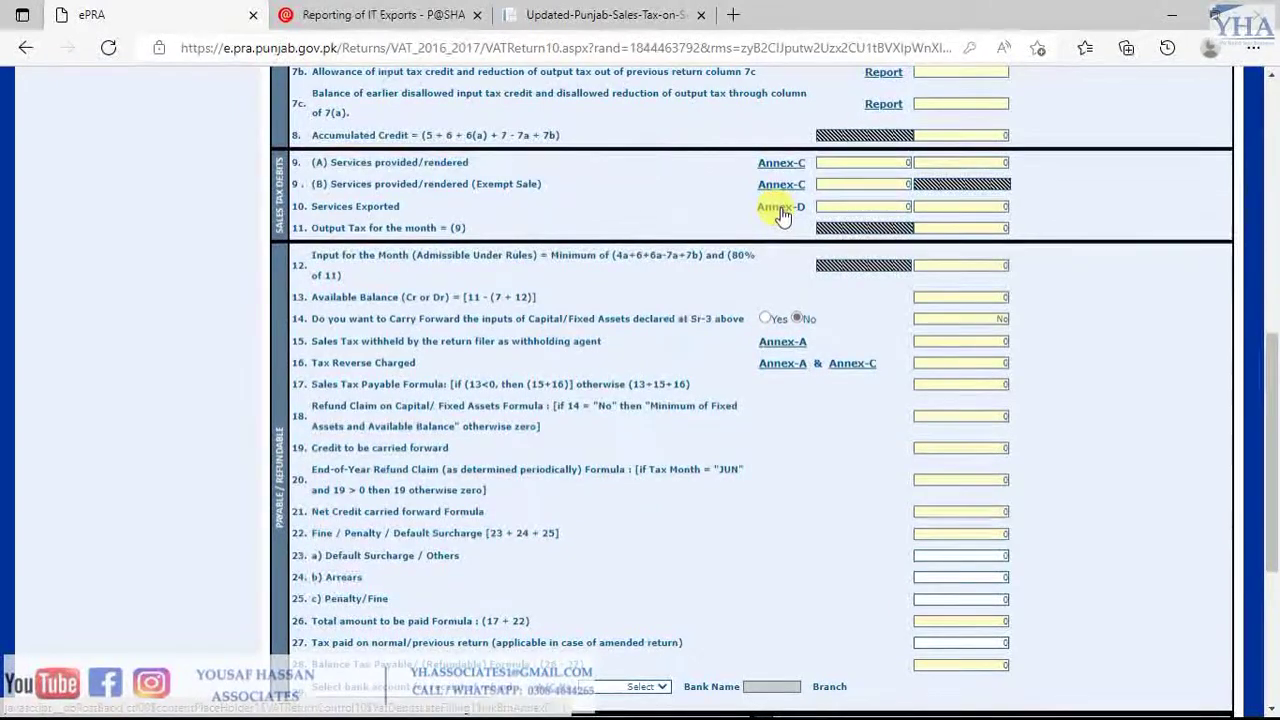
left_click(779, 209)
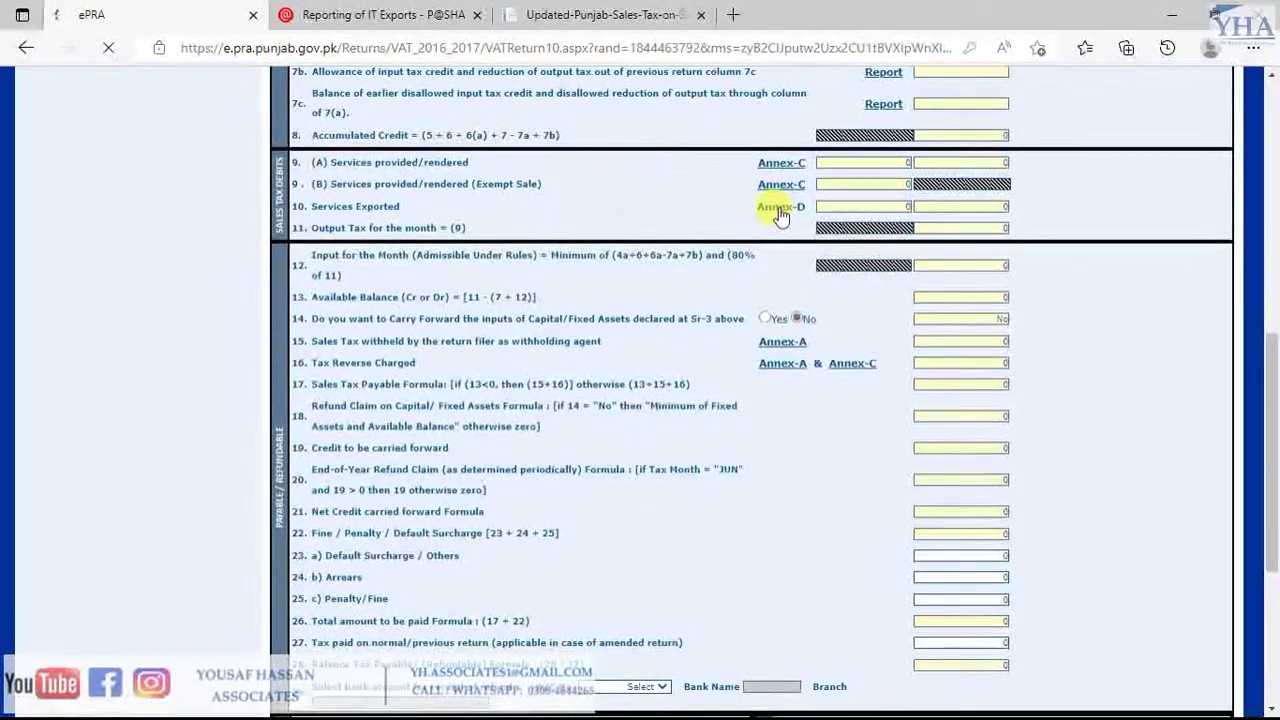
In the Annex-D export entry, enter ABC as foreign buyer, U.S.A as buyer country and SOFTWARE DEVELOPMENT as description
scroll(478, 365, "down", 2)
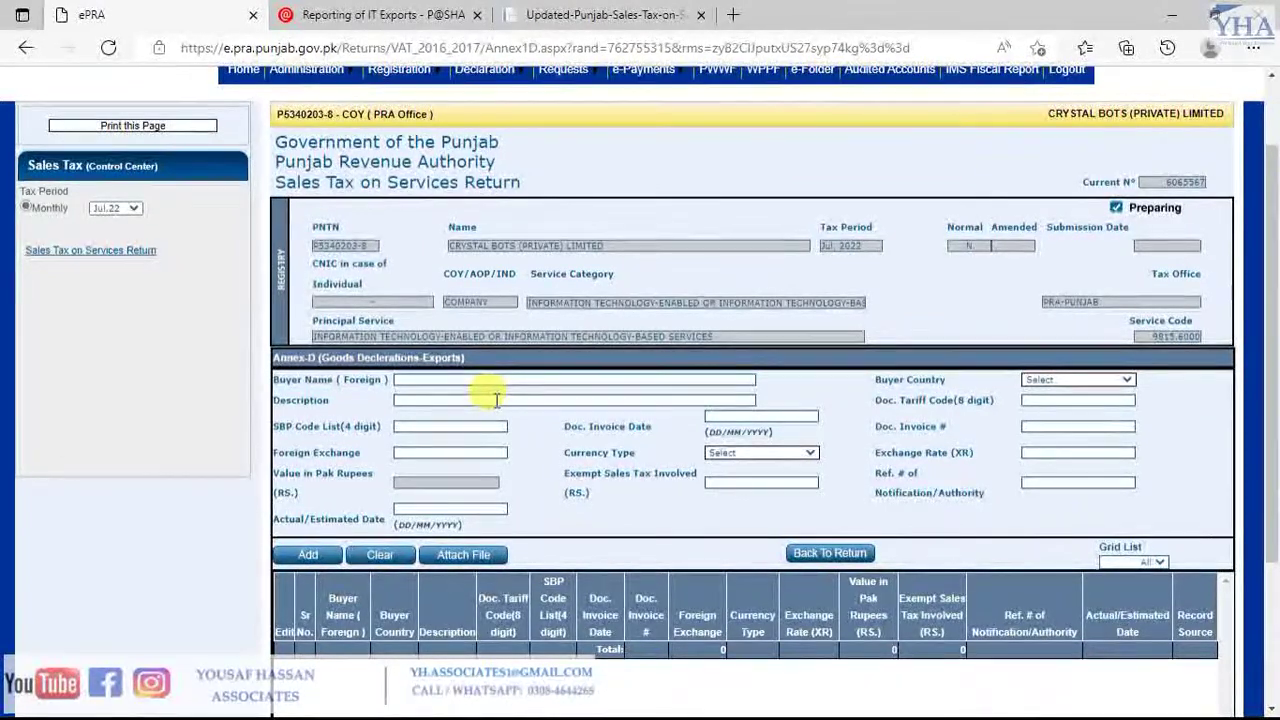
scroll(555, 321, "down", 1)
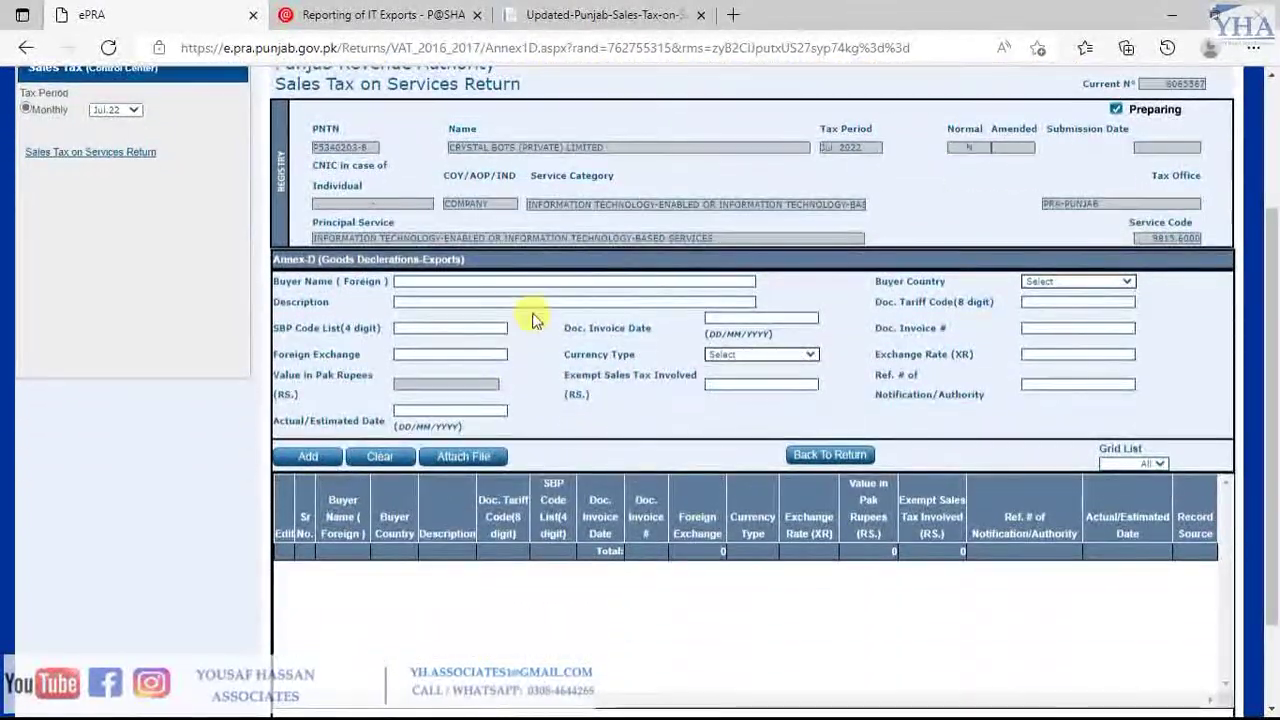
scroll(527, 302, "up", 1)
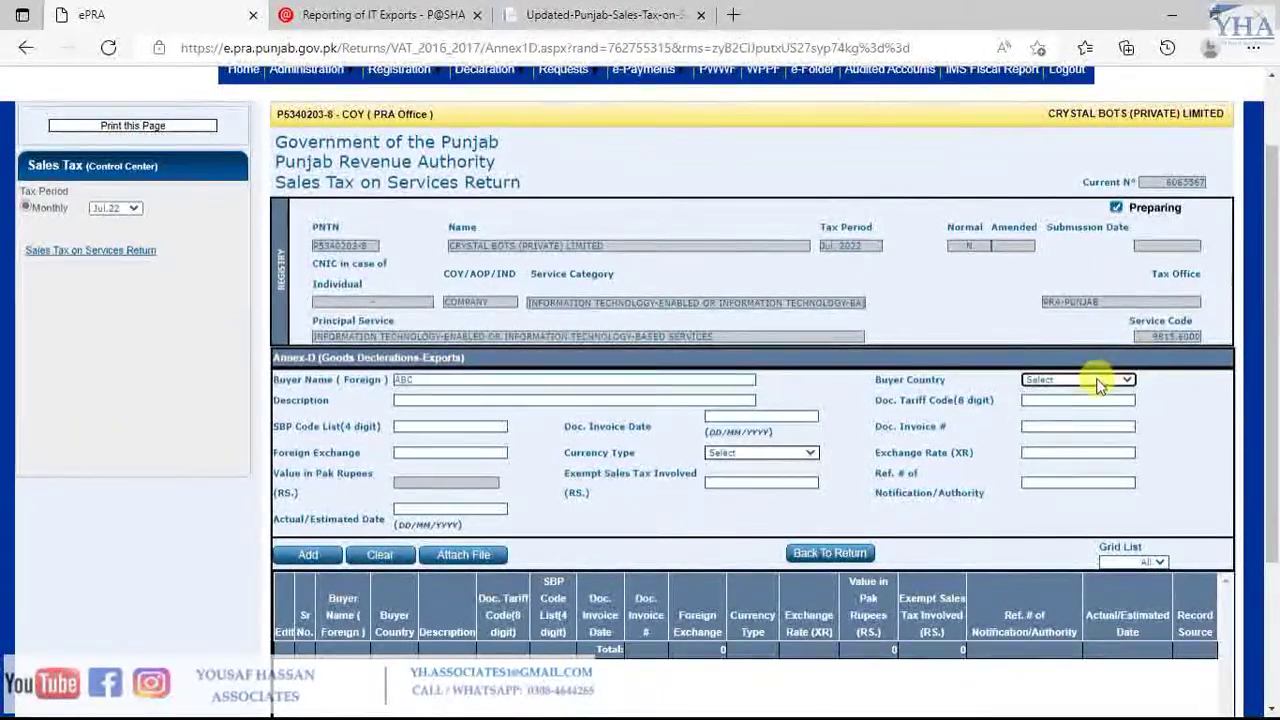
left_click(1060, 380)
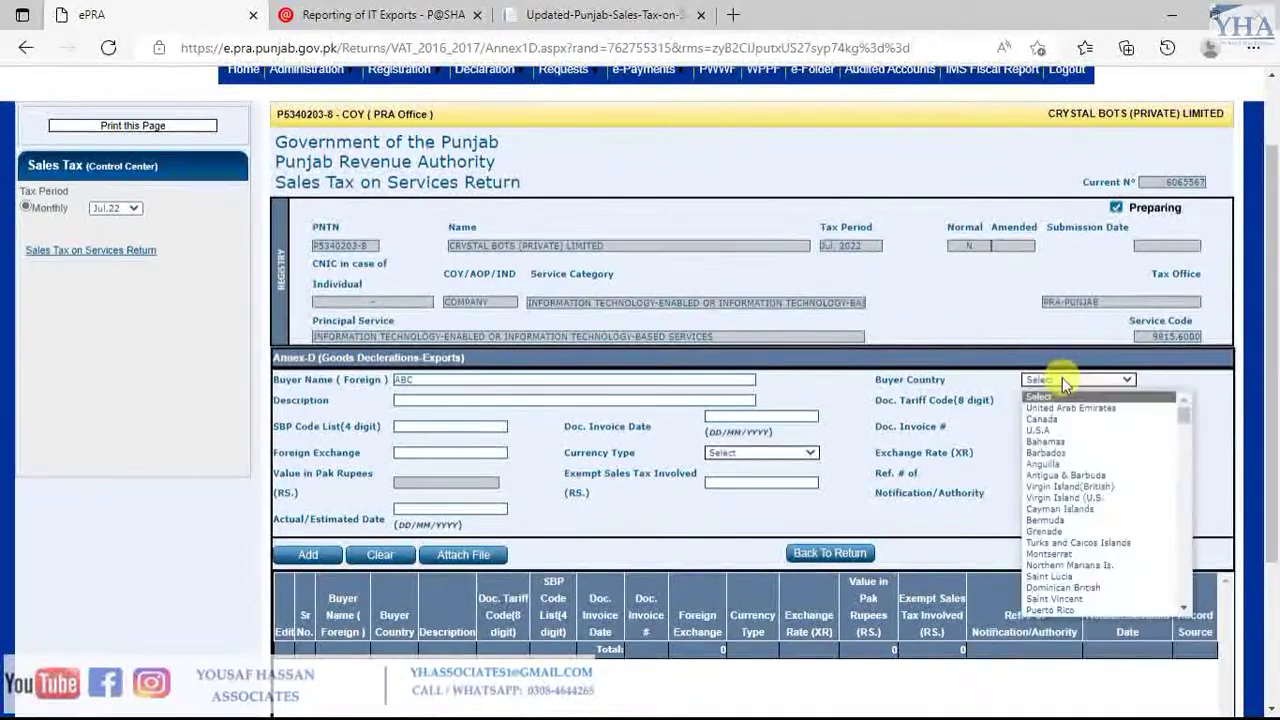
left_click(1046, 432)
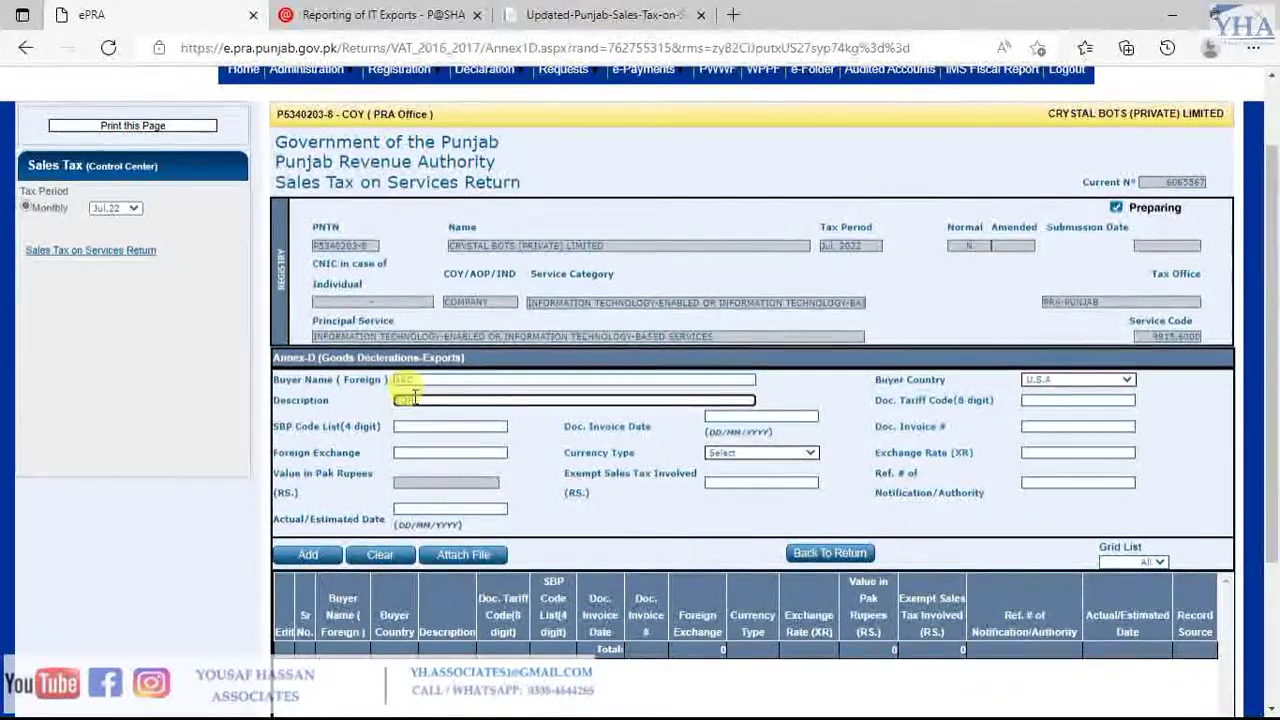
type("RE DEVELOPMENT")
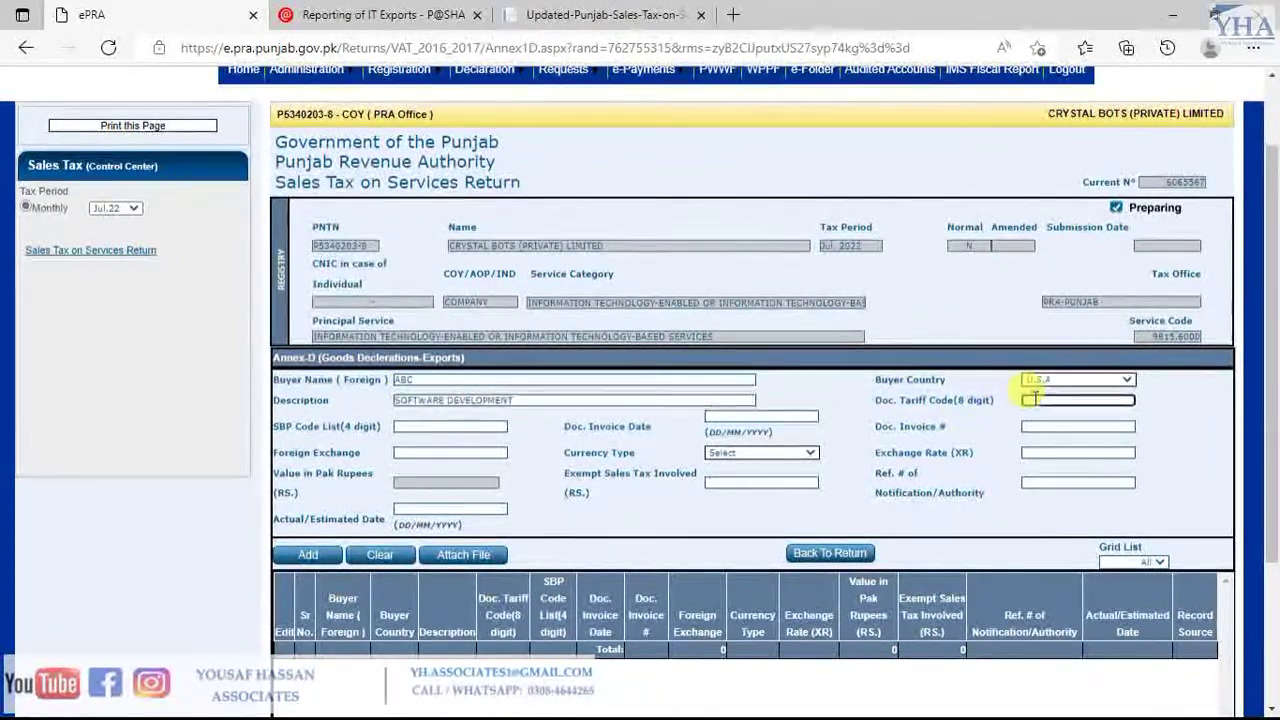
Copy the tariff code of entry 22, information technology-enabled or based services, from the Punjab Sales Tax on Services Act PDF
left_click_drag(876, 401, 925, 400)
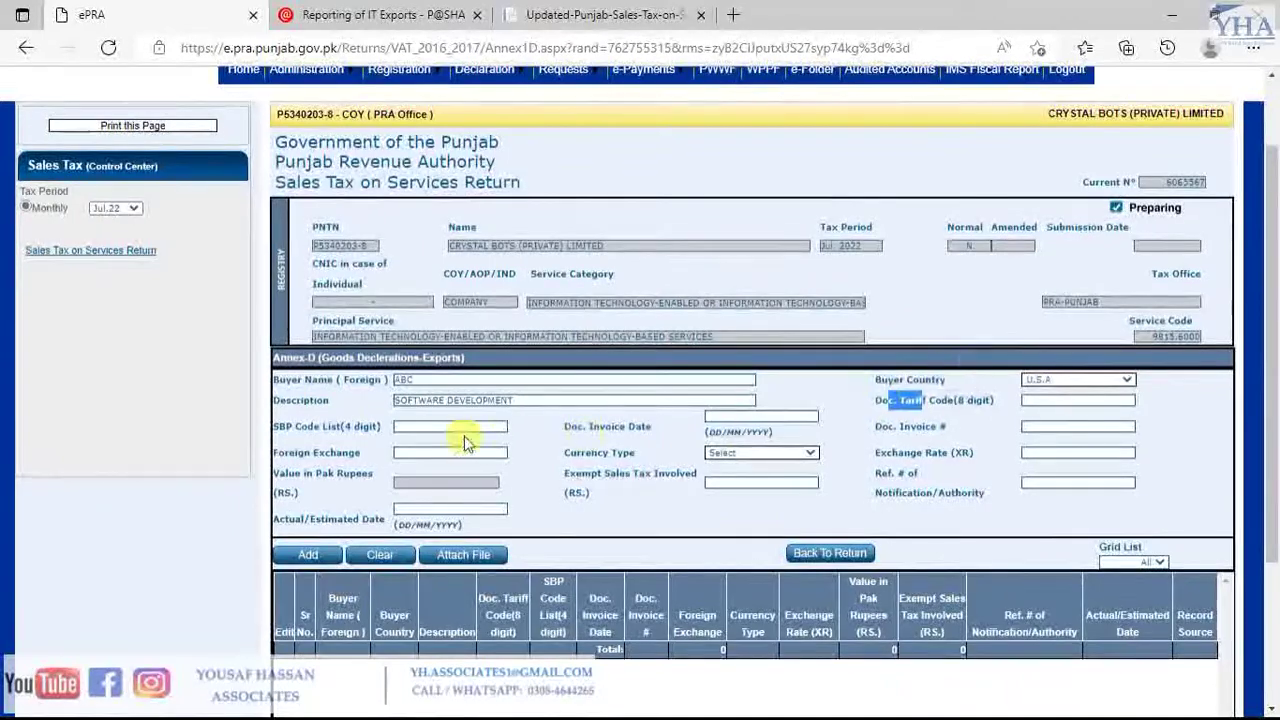
left_click(877, 401)
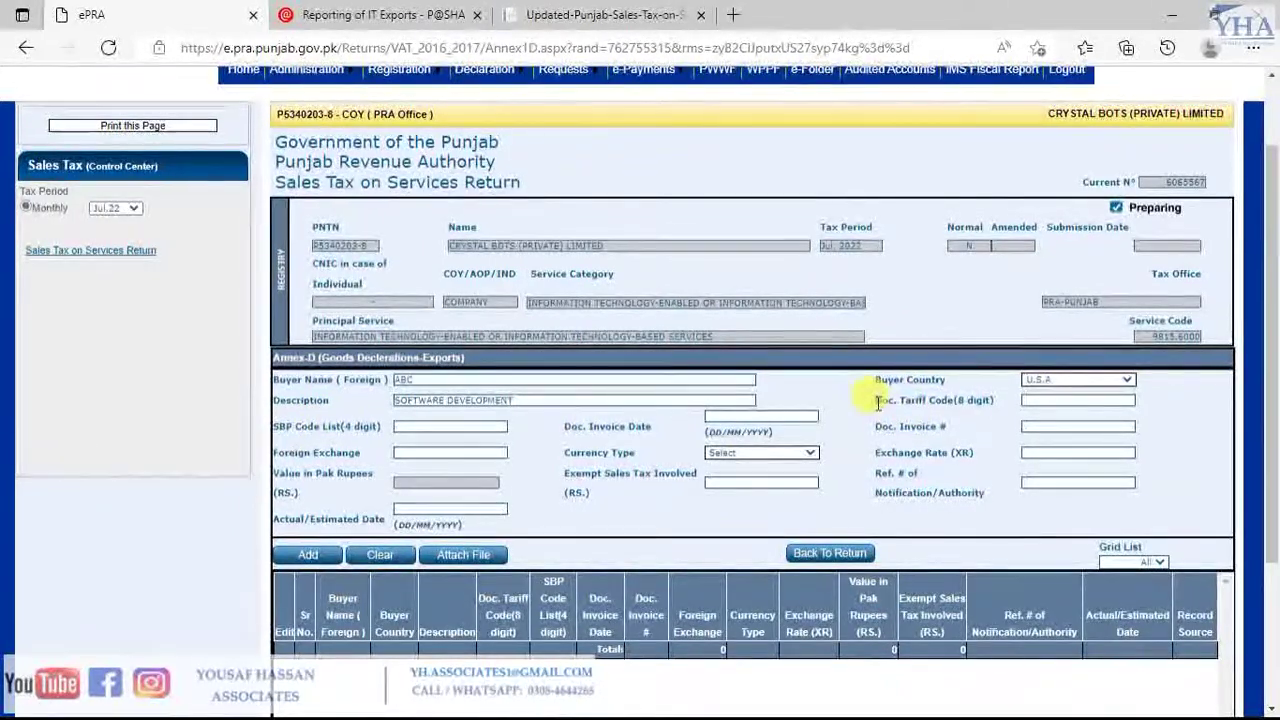
left_click_drag(924, 403, 946, 403)
left_click(1038, 400)
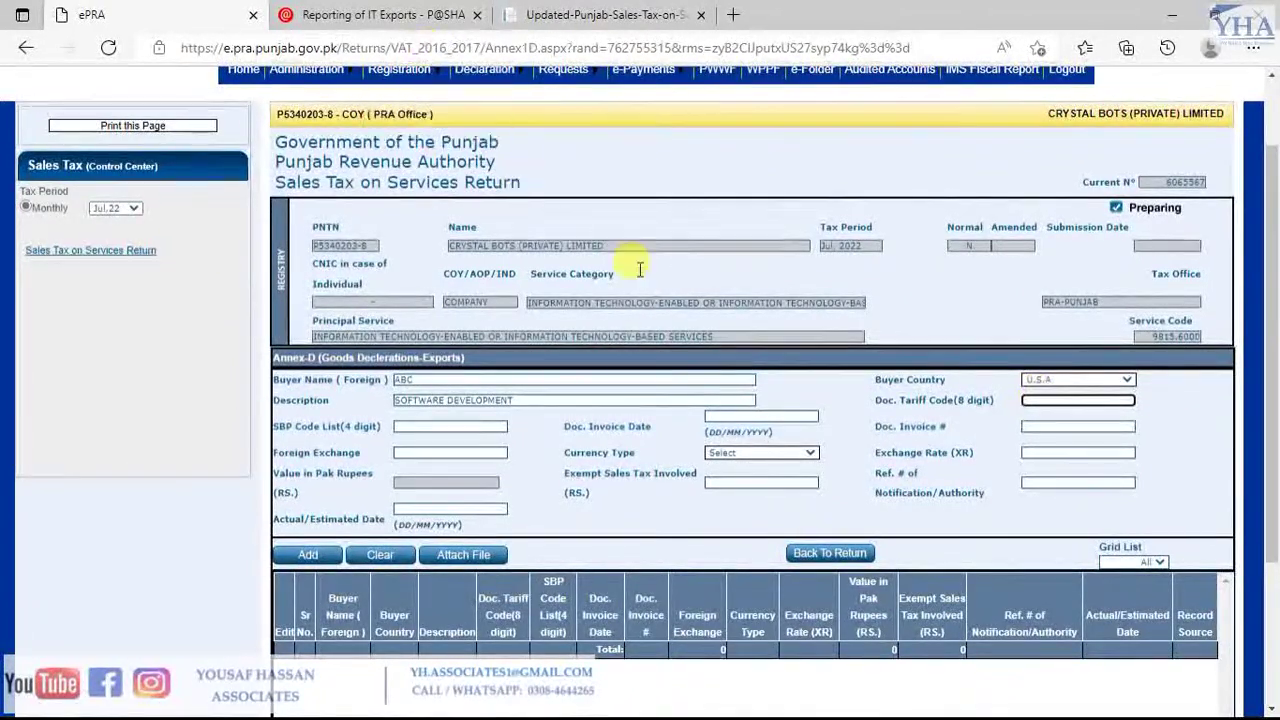
left_click(598, 15)
scroll(380, 380, "up", 2)
scroll(443, 408, "down", 2)
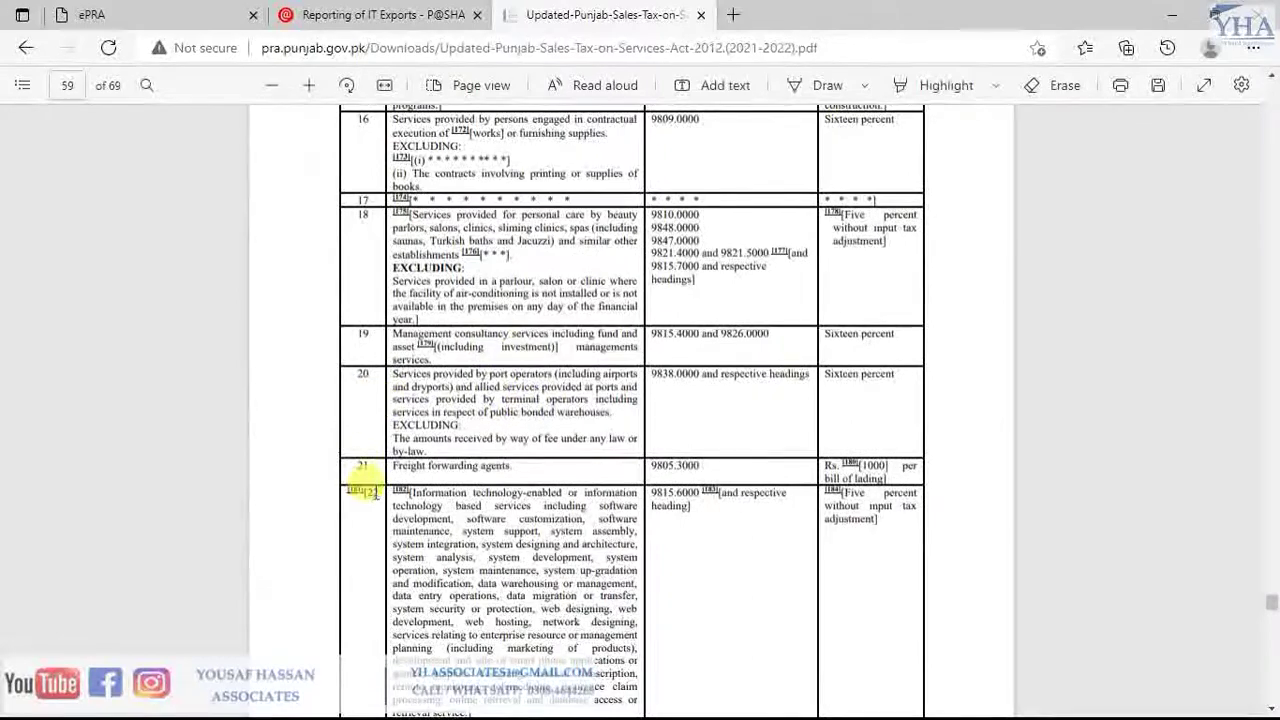
scroll(370, 490, "down", 1)
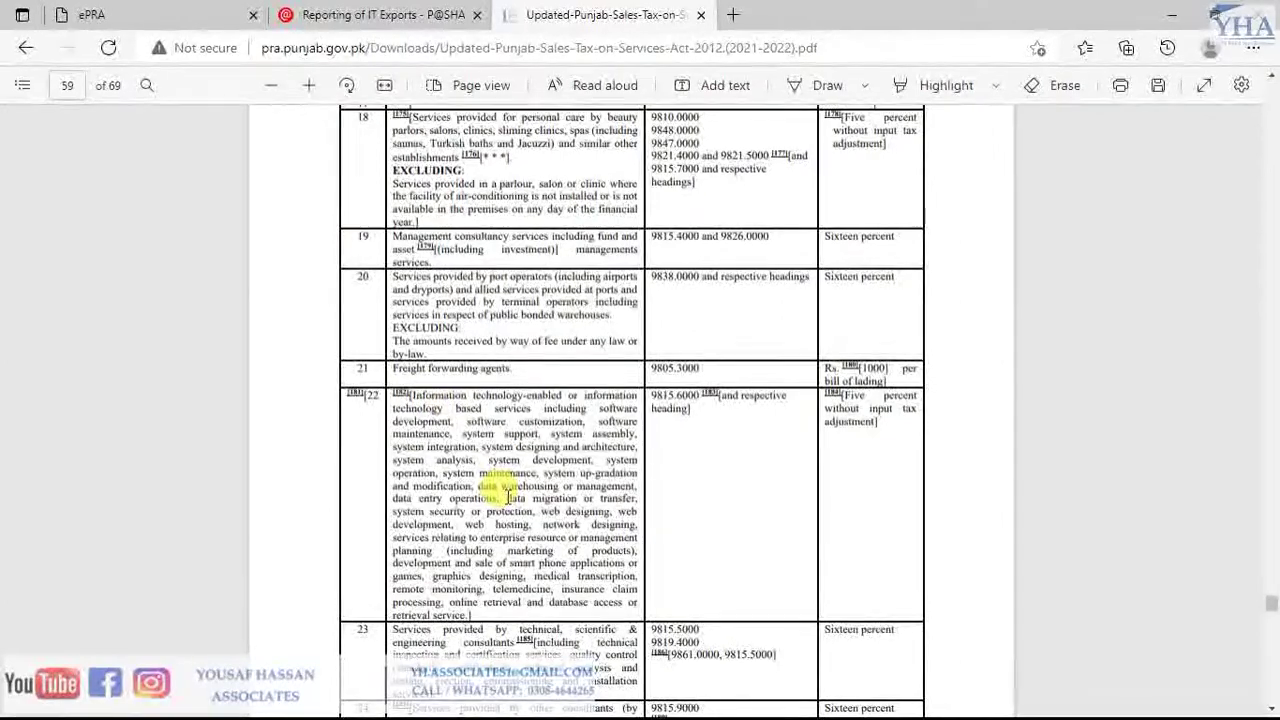
double_click(679, 397)
key("ctrl+c")
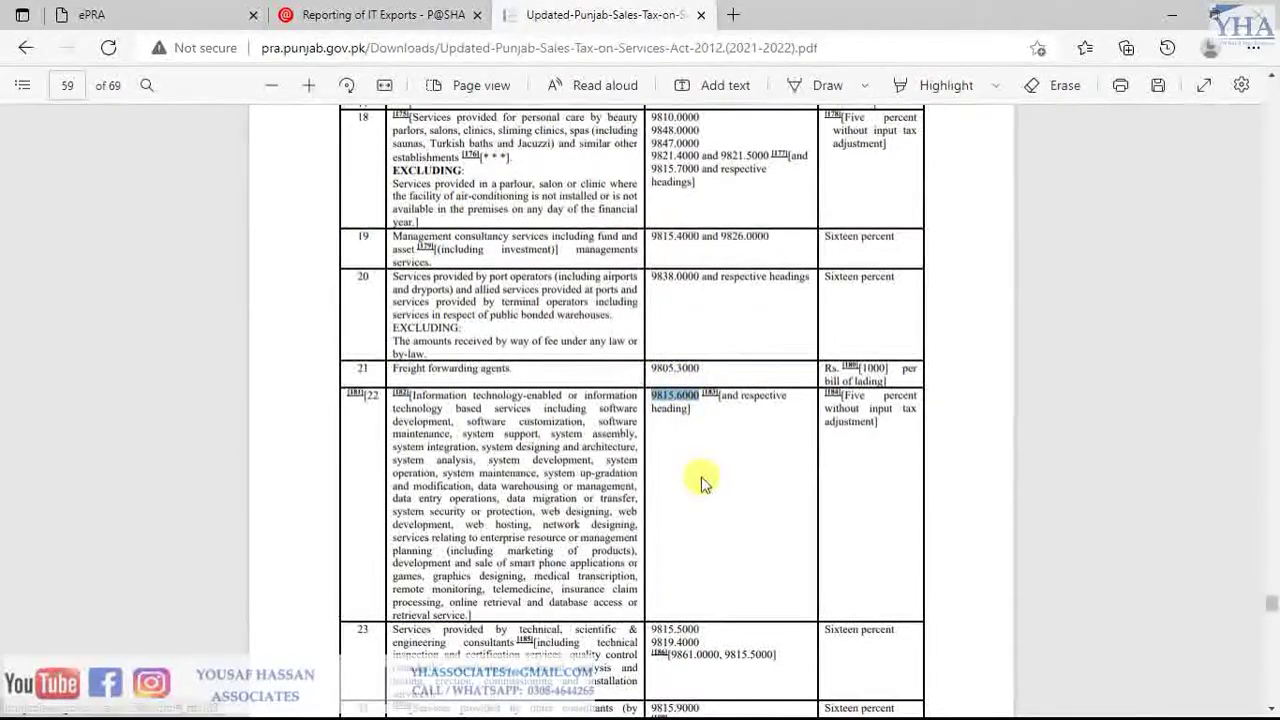
Fill in the Annex-D entry's Doc. Tariff Code with the copied code 9815.6000
left_click(205, 12)
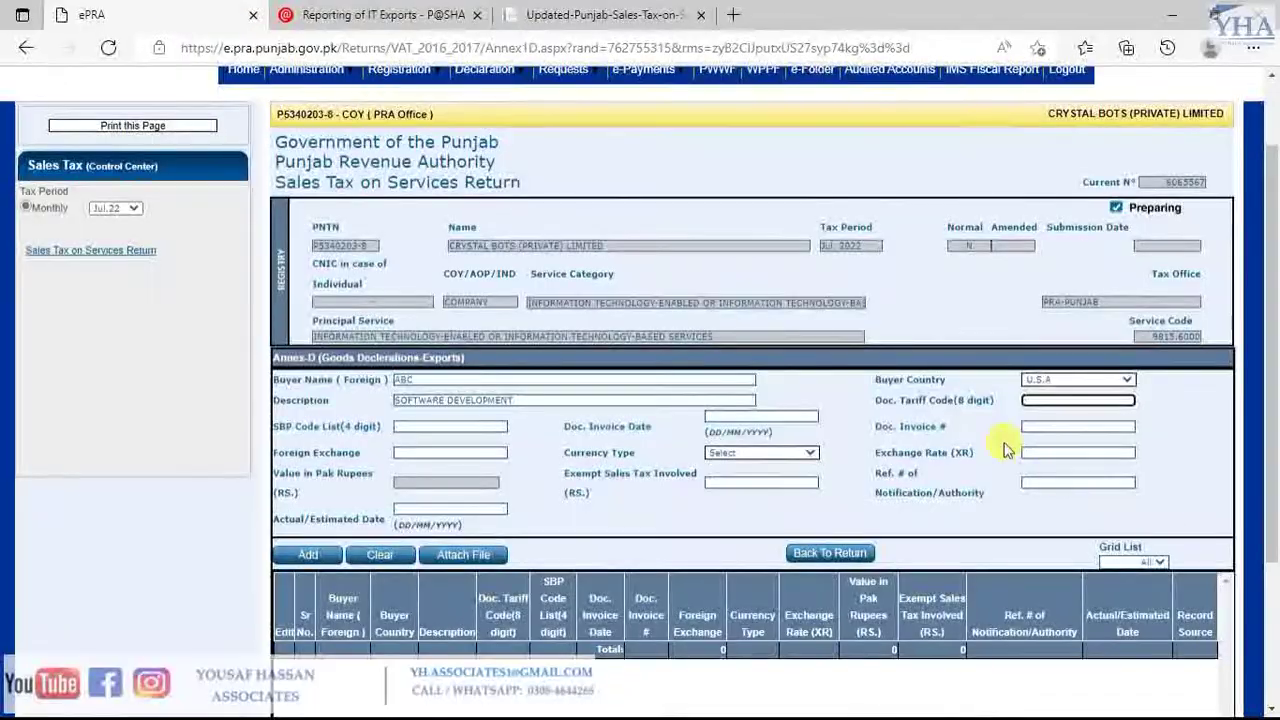
key("ctrl+v")
left_click(1045, 400)
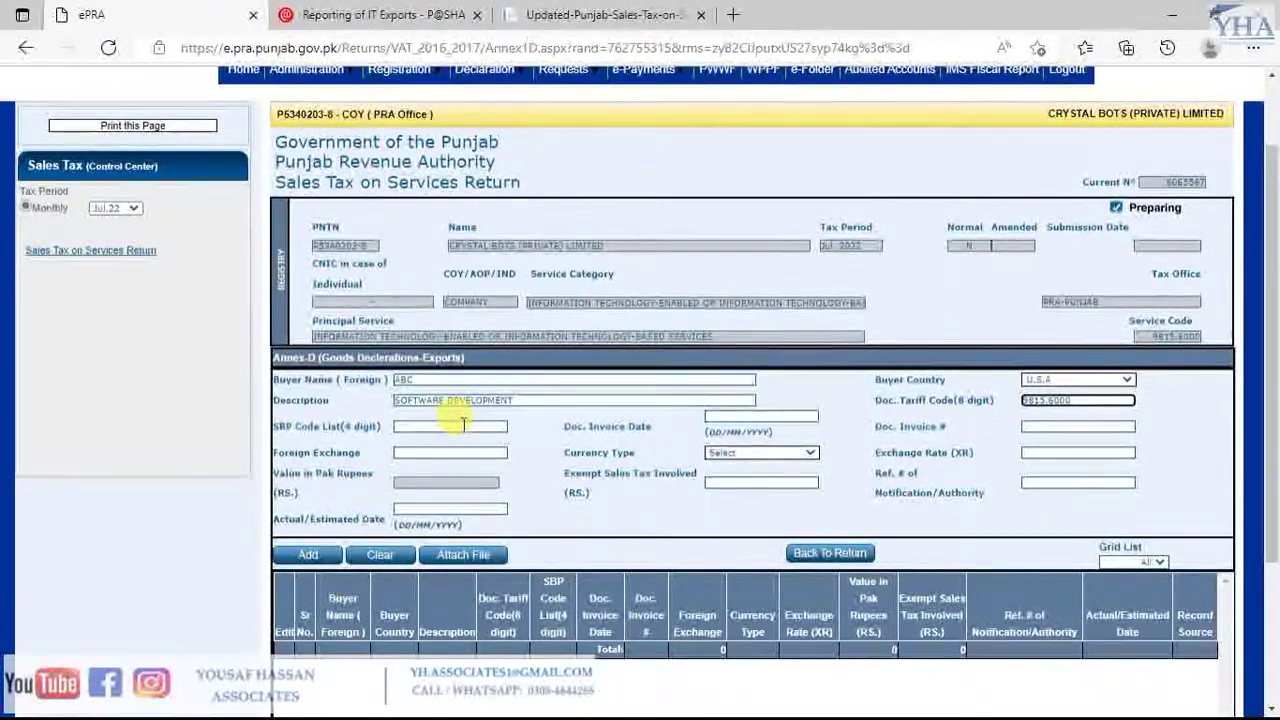
Copy the SBP code for Software Consultancy Services from the code table on P@SHA's Reporting of IT Exports page
left_click(410, 426)
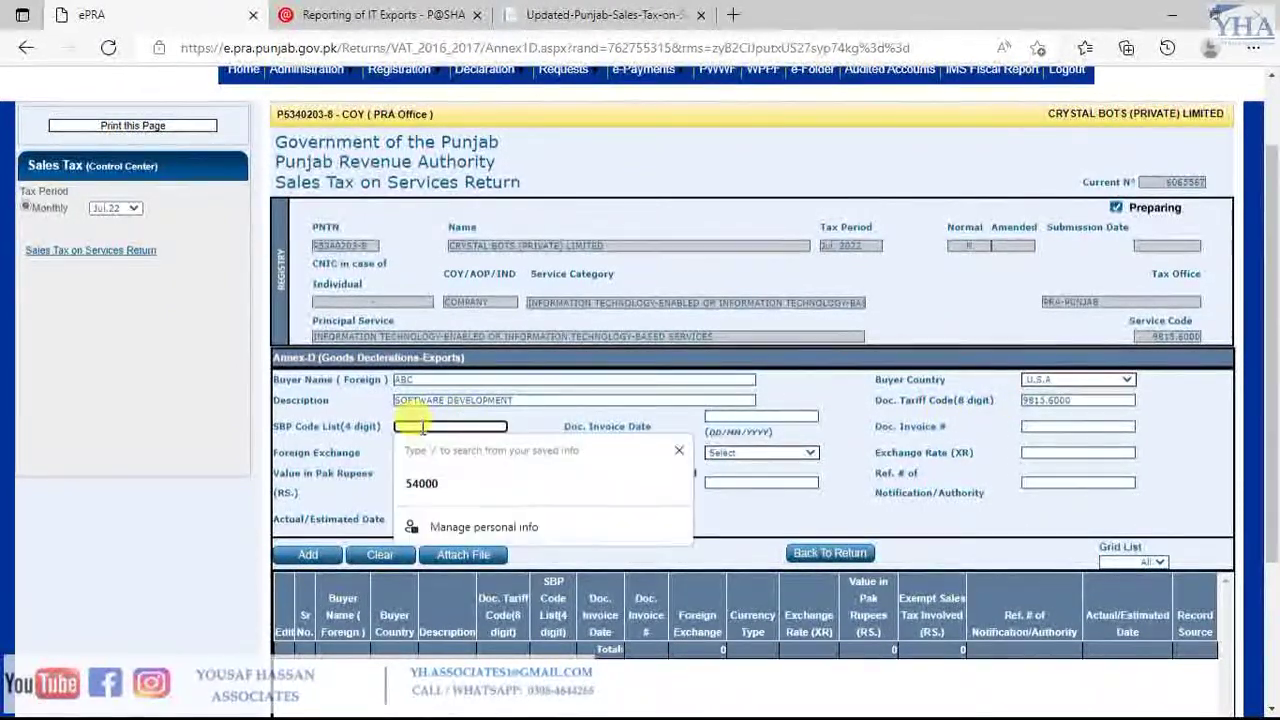
left_click(325, 450)
left_click(400, 426)
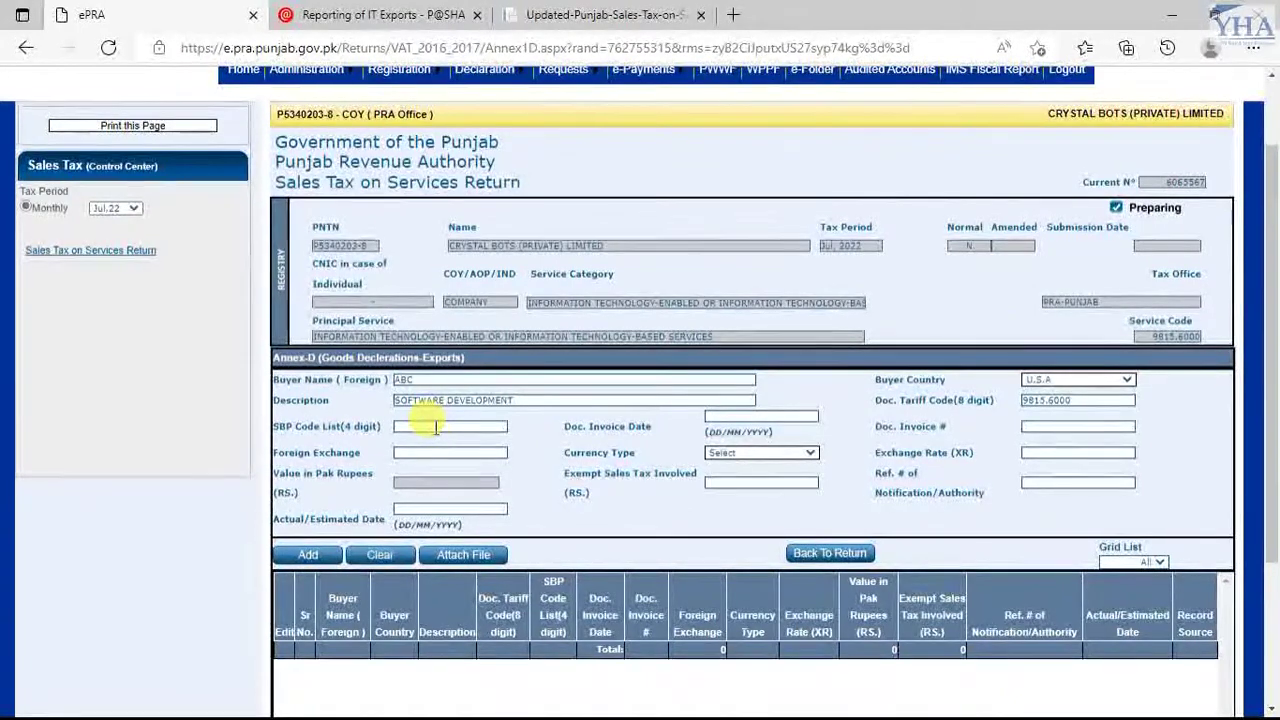
left_click(400, 12)
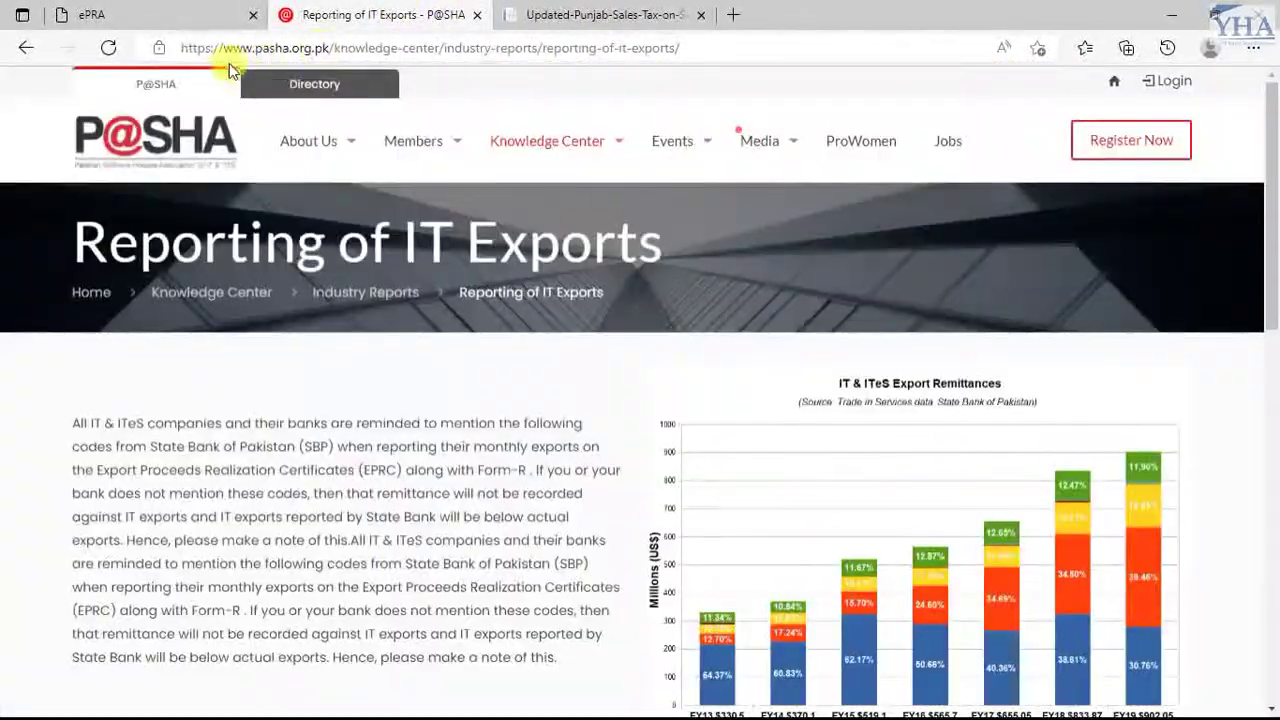
scroll(343, 349, "down", 6)
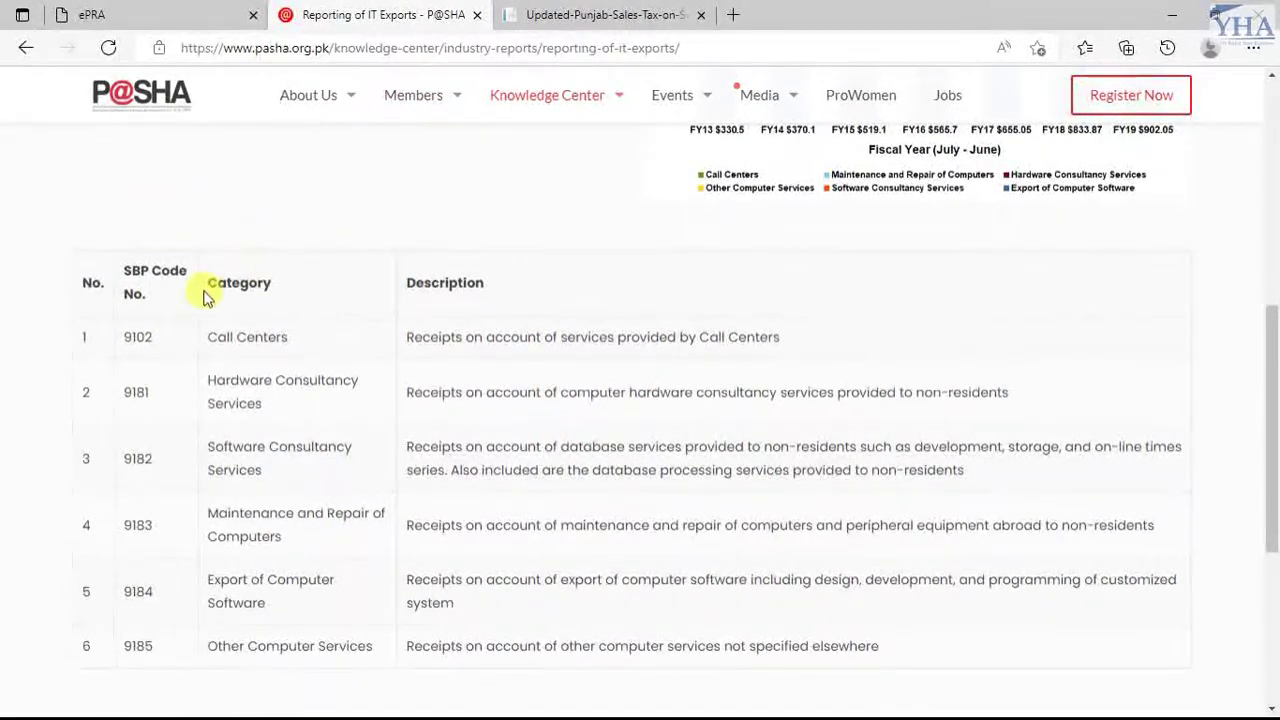
scroll(250, 330, "down", 1)
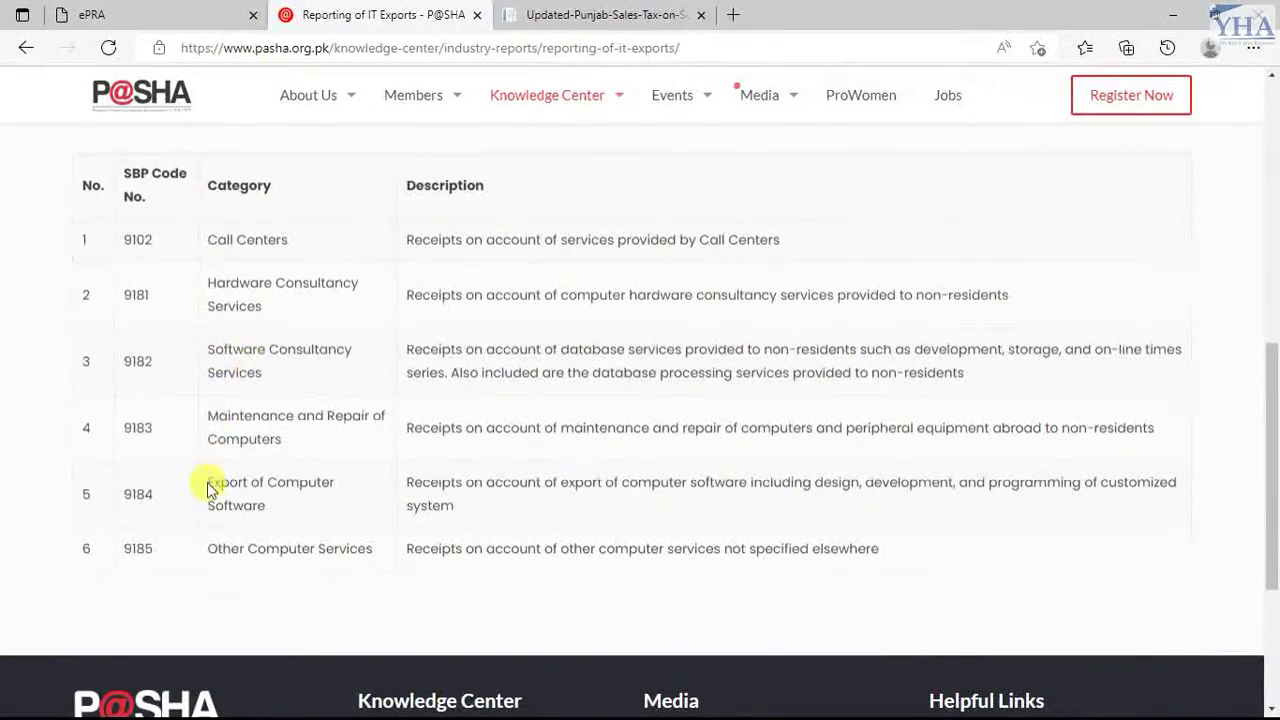
double_click(137, 362)
key("ctrl+c")
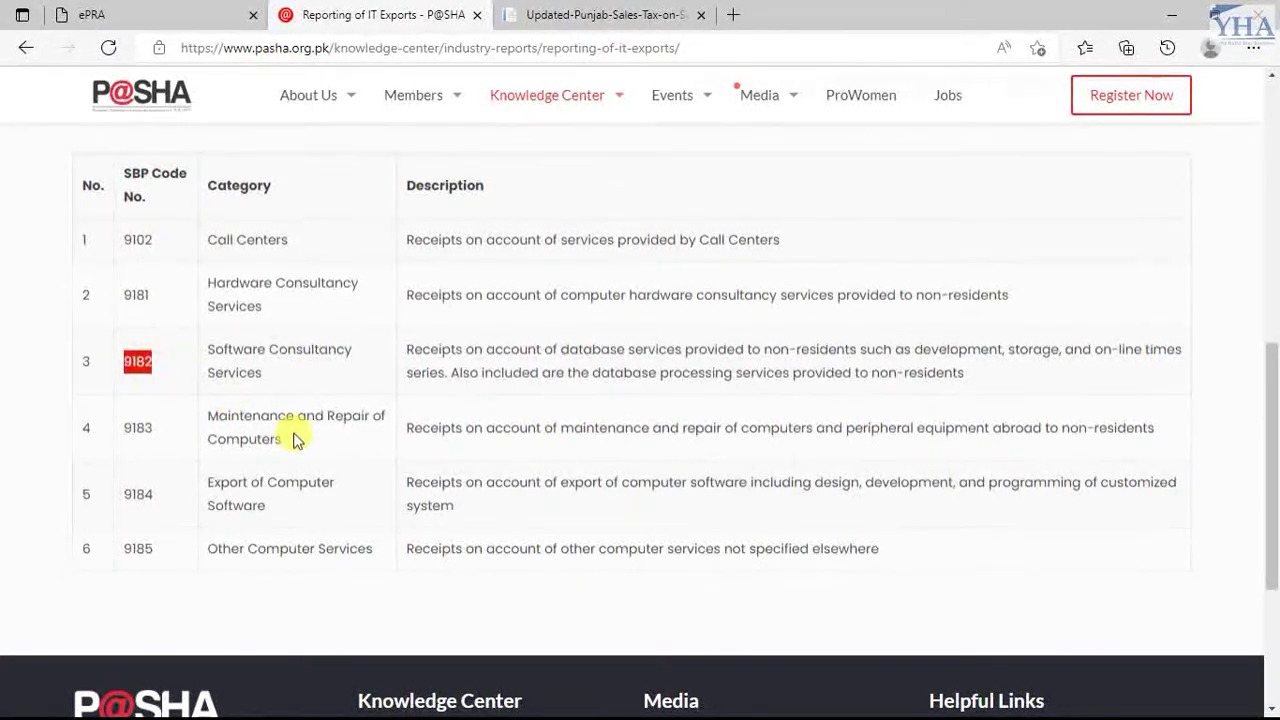
Back in the Annex-D entry, fill in SBP code 9182, invoice date 30/07/2022 and invoice number 22-07-001
left_click(128, 14)
left_click(426, 426)
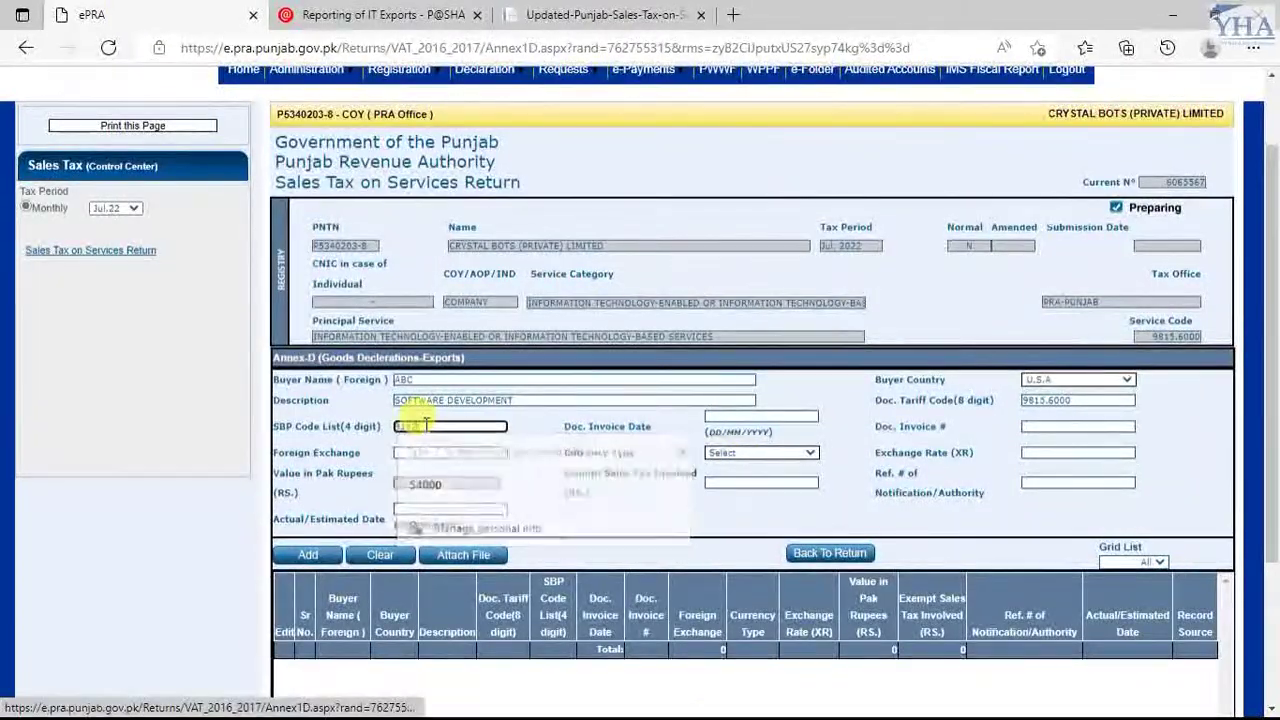
key("ctrl+v")
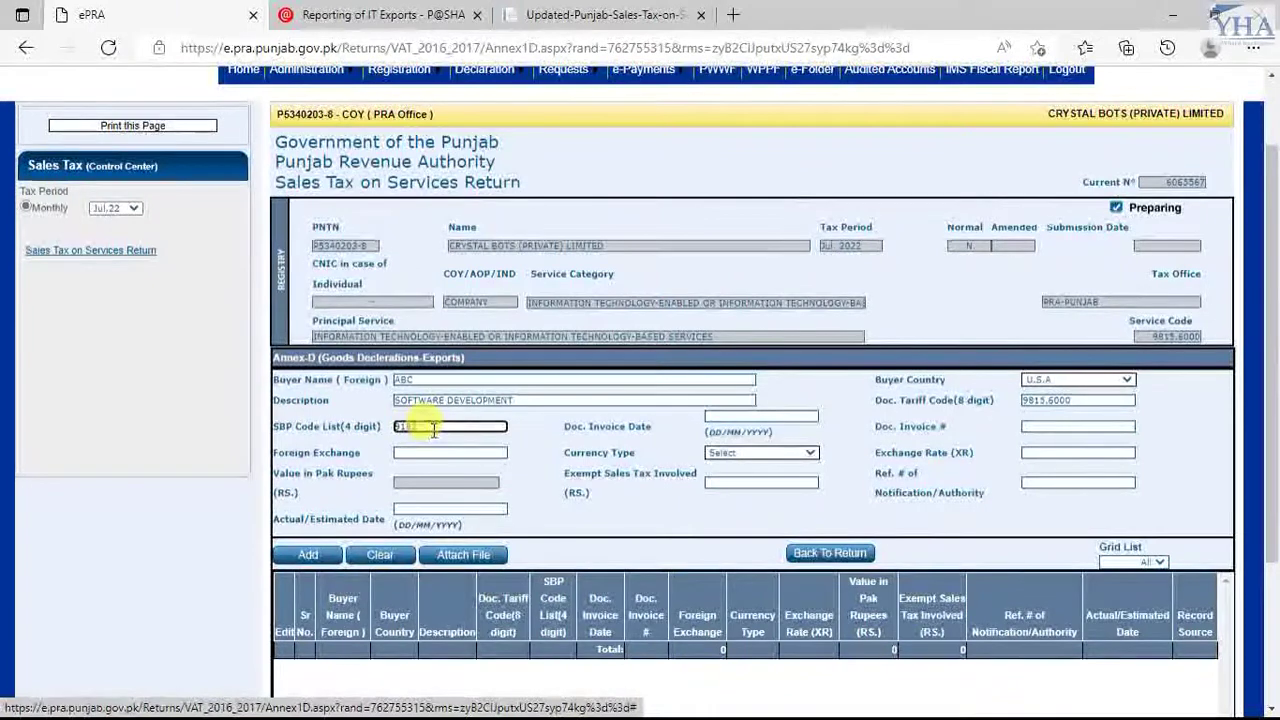
left_click(745, 418)
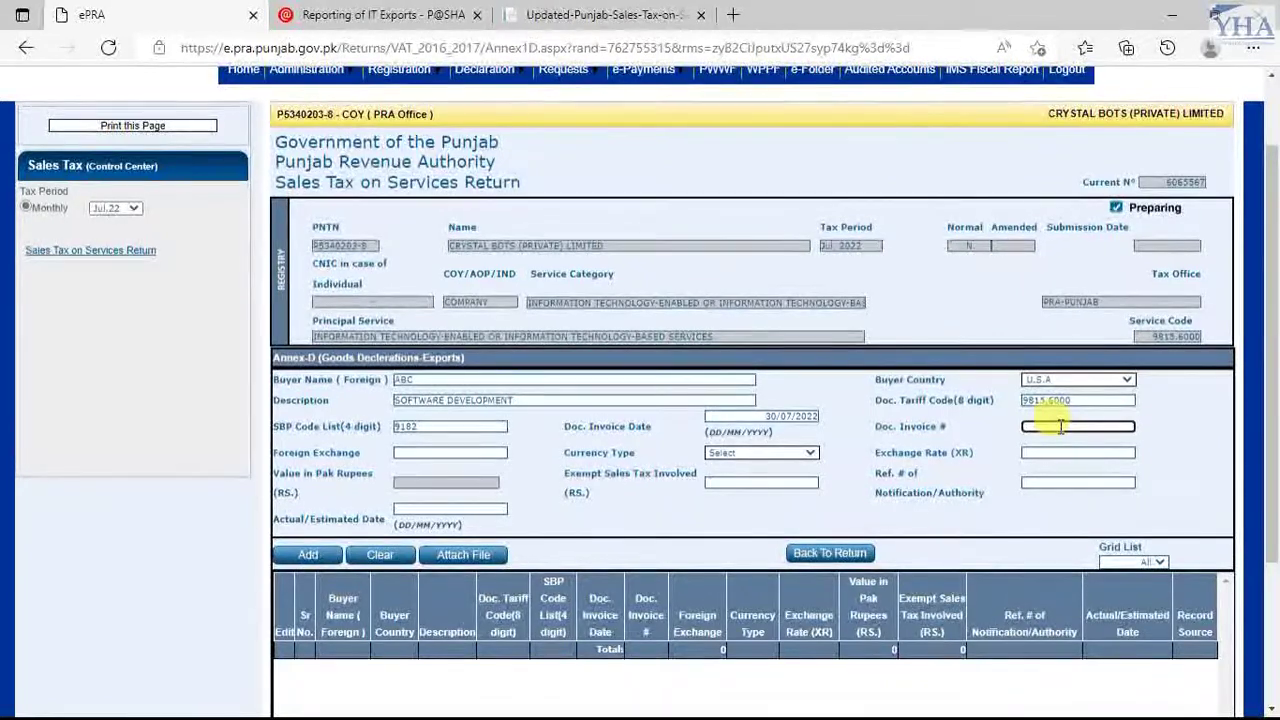
key("Tab")
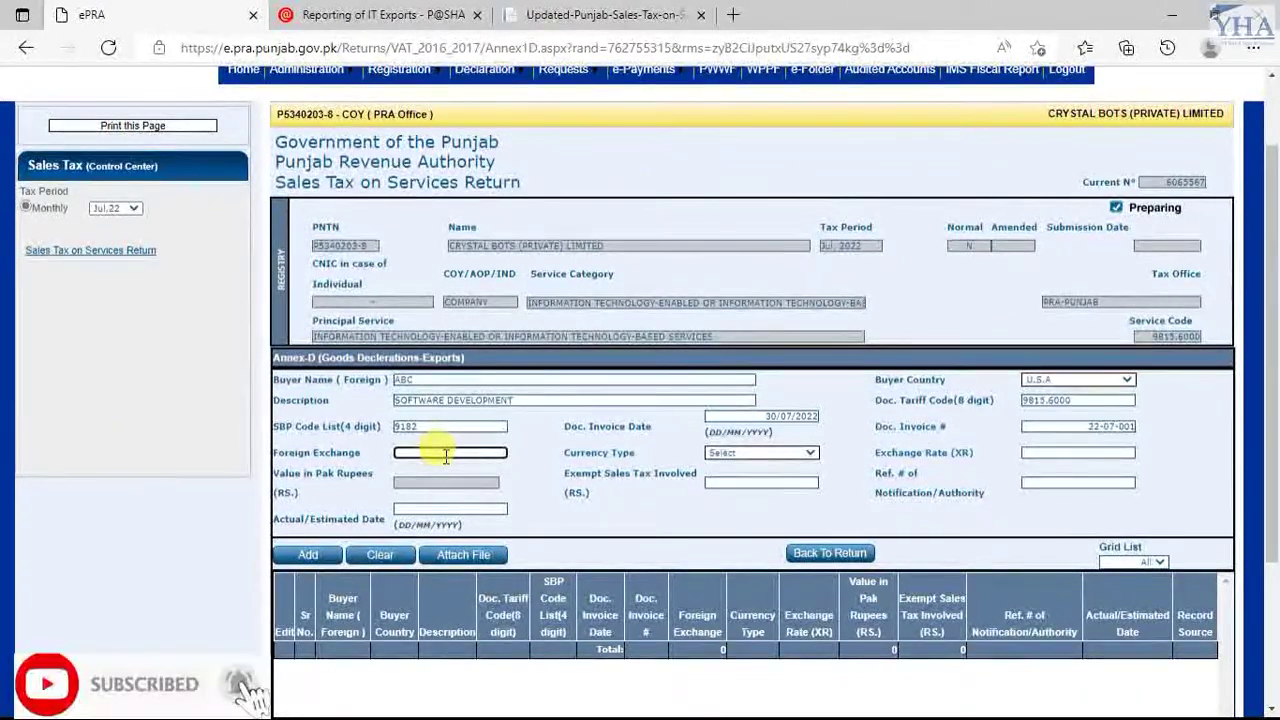
Enter 1000 as foreign exchange, U.S. Dollar as currency type and 215 as exchange rate for the export
type("000")
key("Tab")
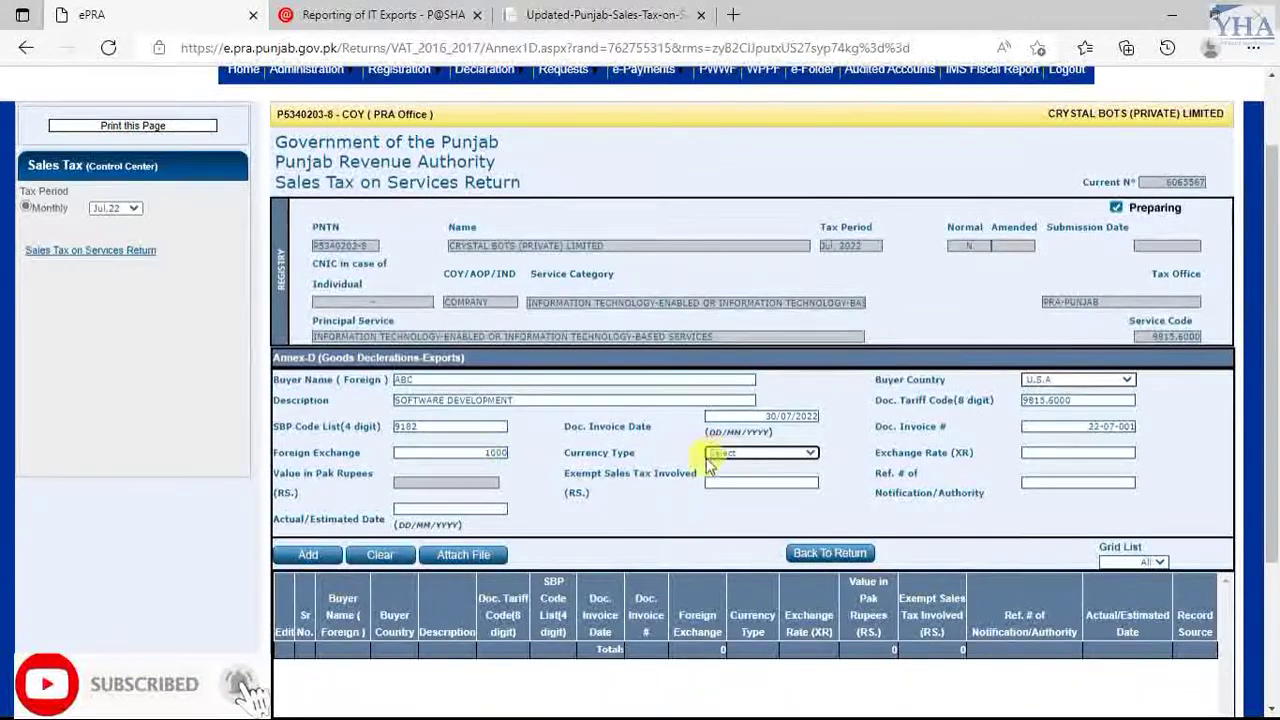
left_click(801, 456)
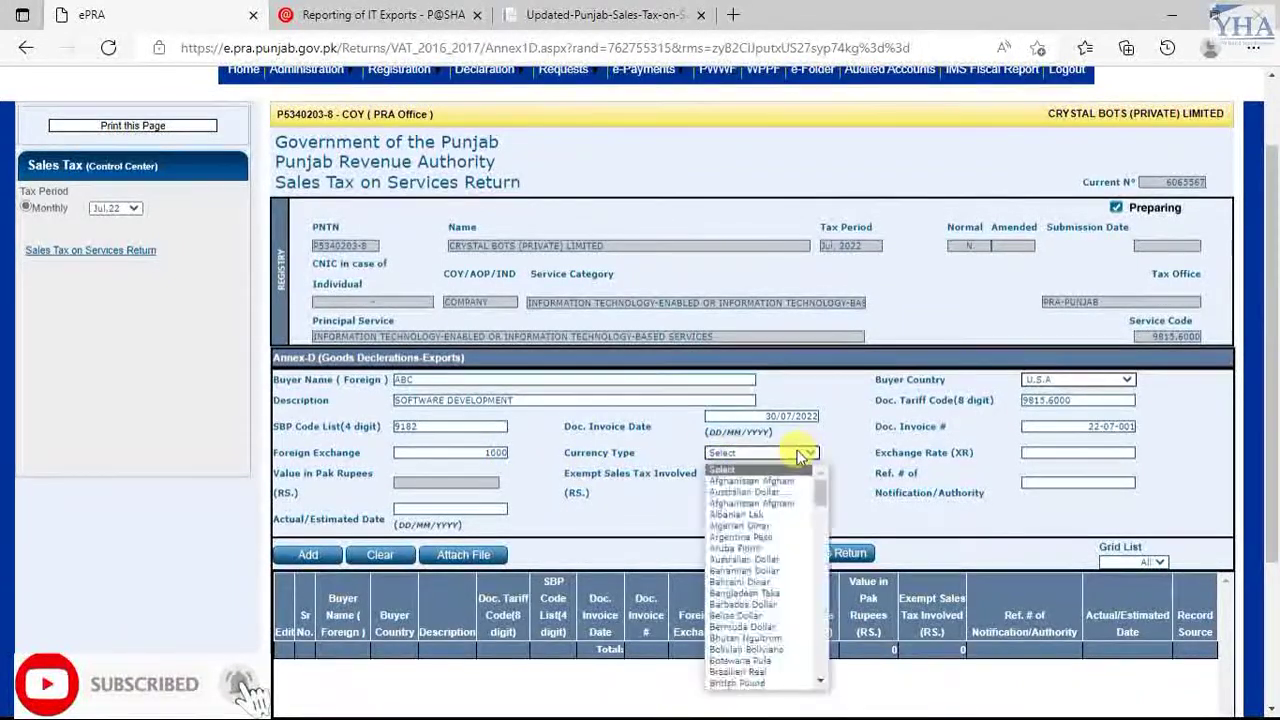
key("u")
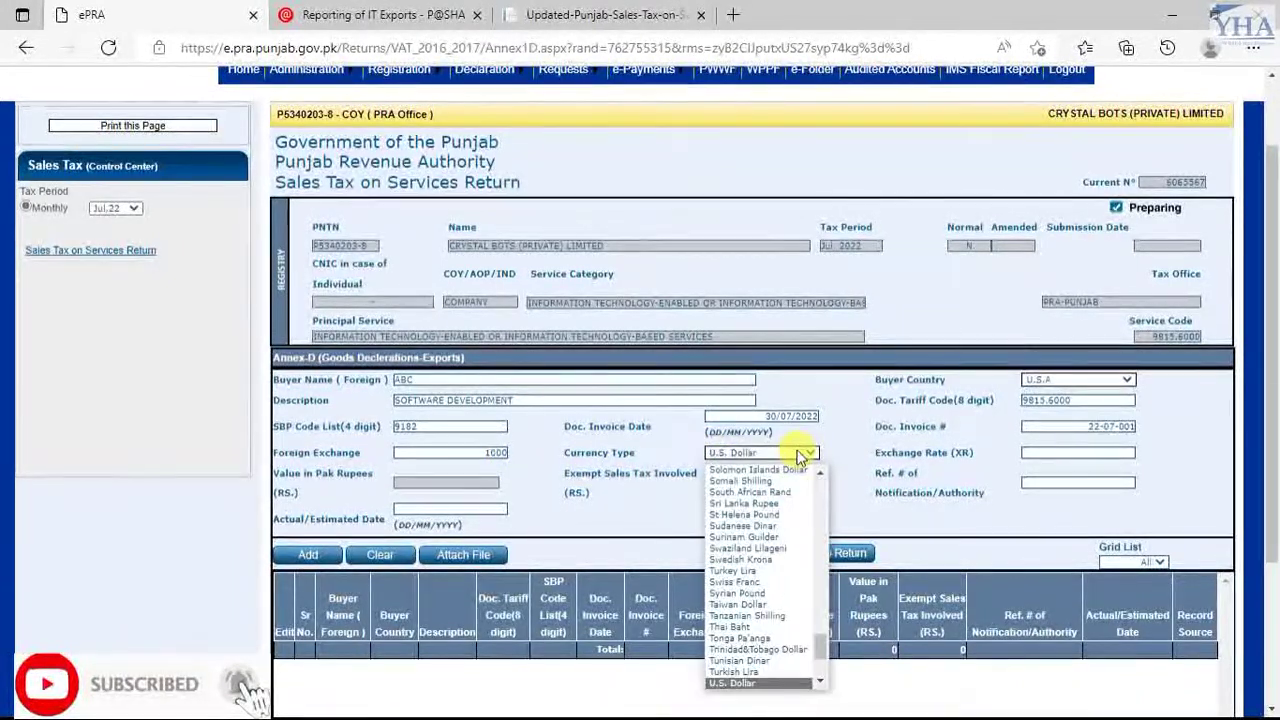
left_click(738, 682)
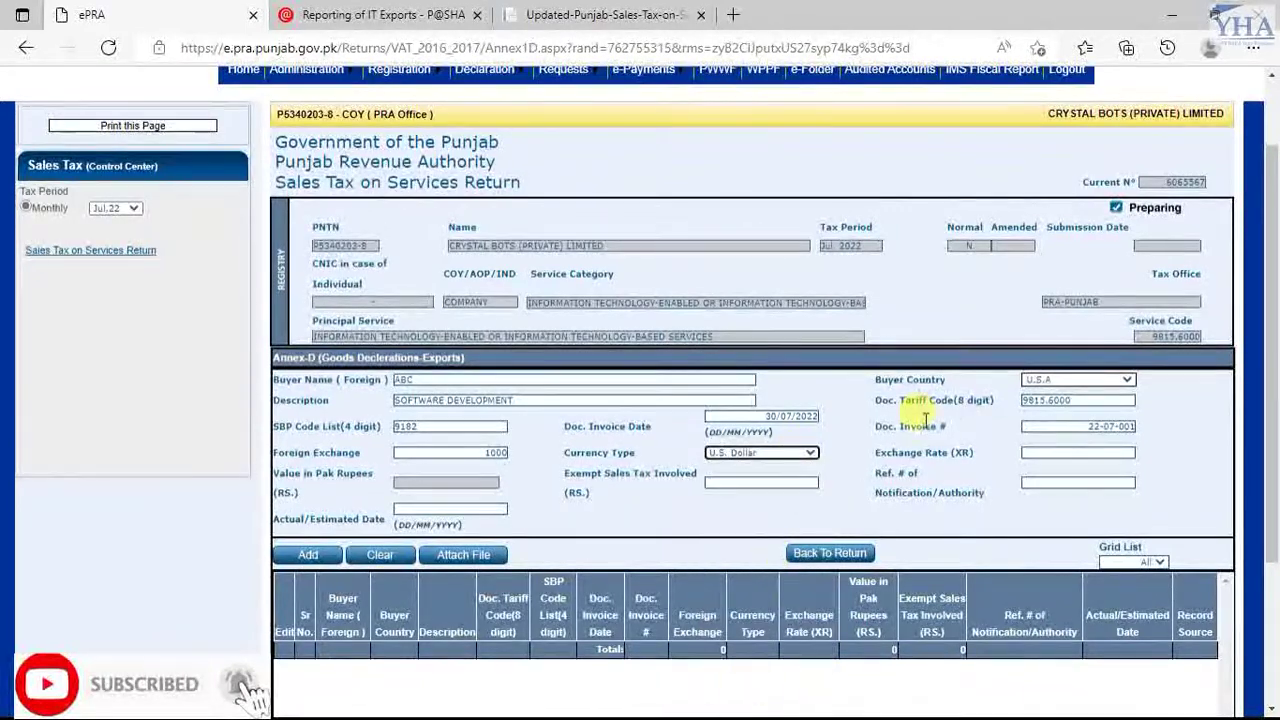
left_click(1047, 453)
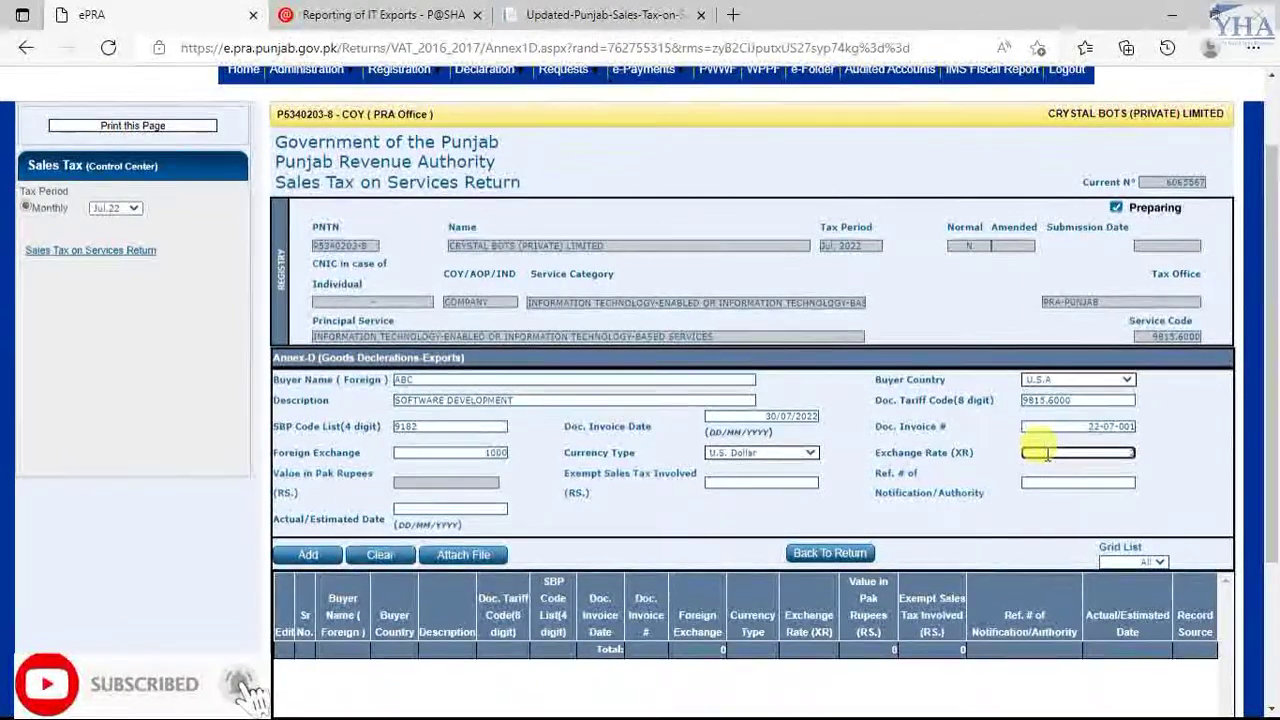
type("213")
key("Tab")
double_click(1045, 452)
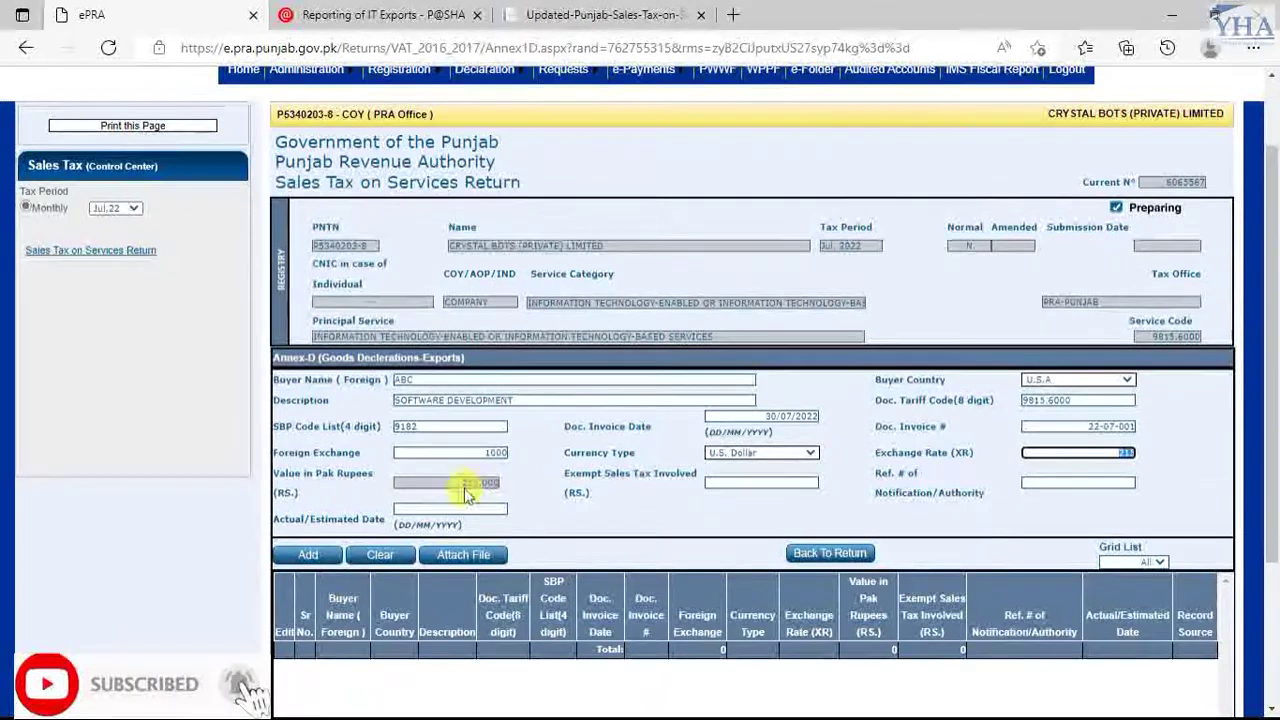
Enter 10750 as the exempt sales tax involved in the Annex-D export entry
scroll(600, 480, "down", 1)
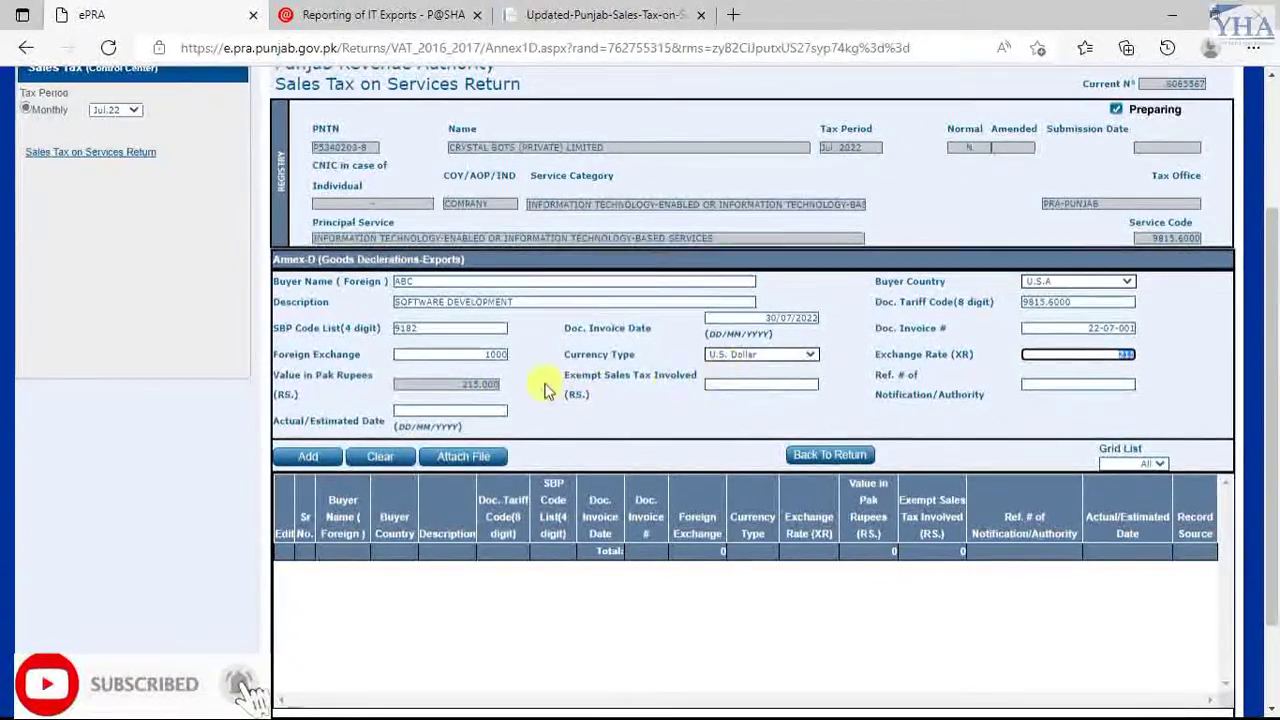
left_click_drag(464, 386, 491, 386)
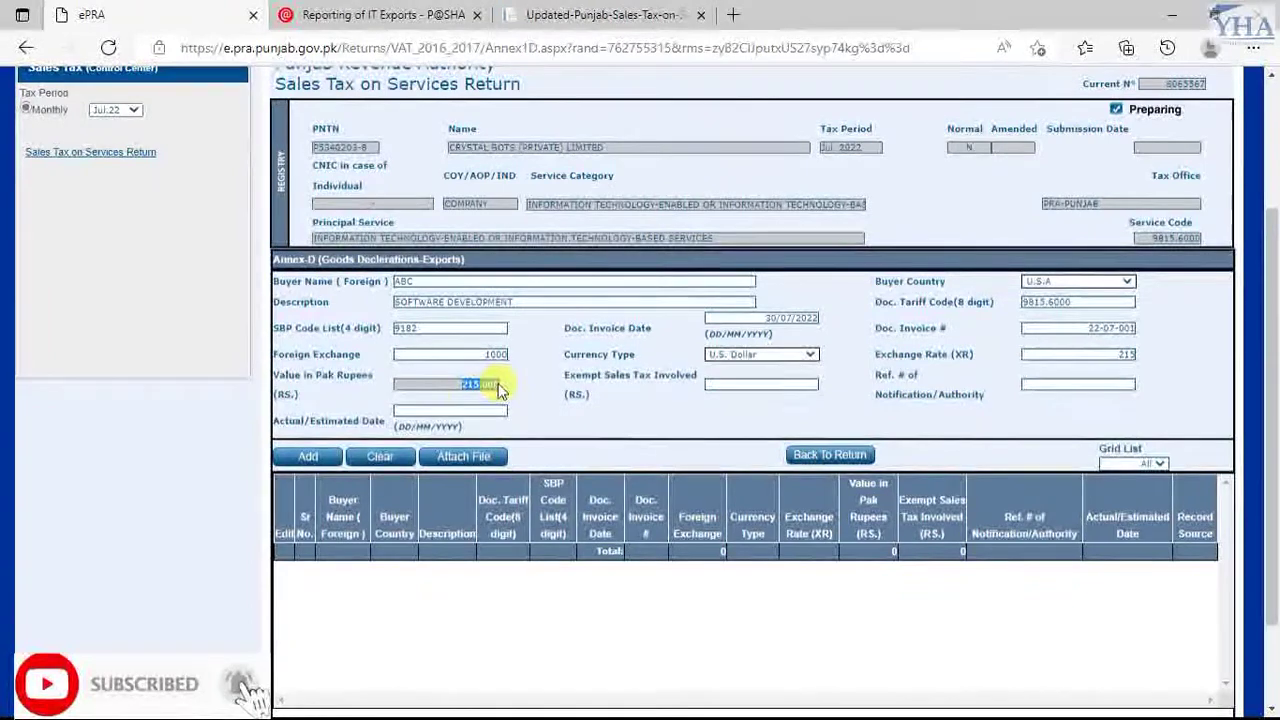
left_click(720, 386)
type("10750")
key("Tab")
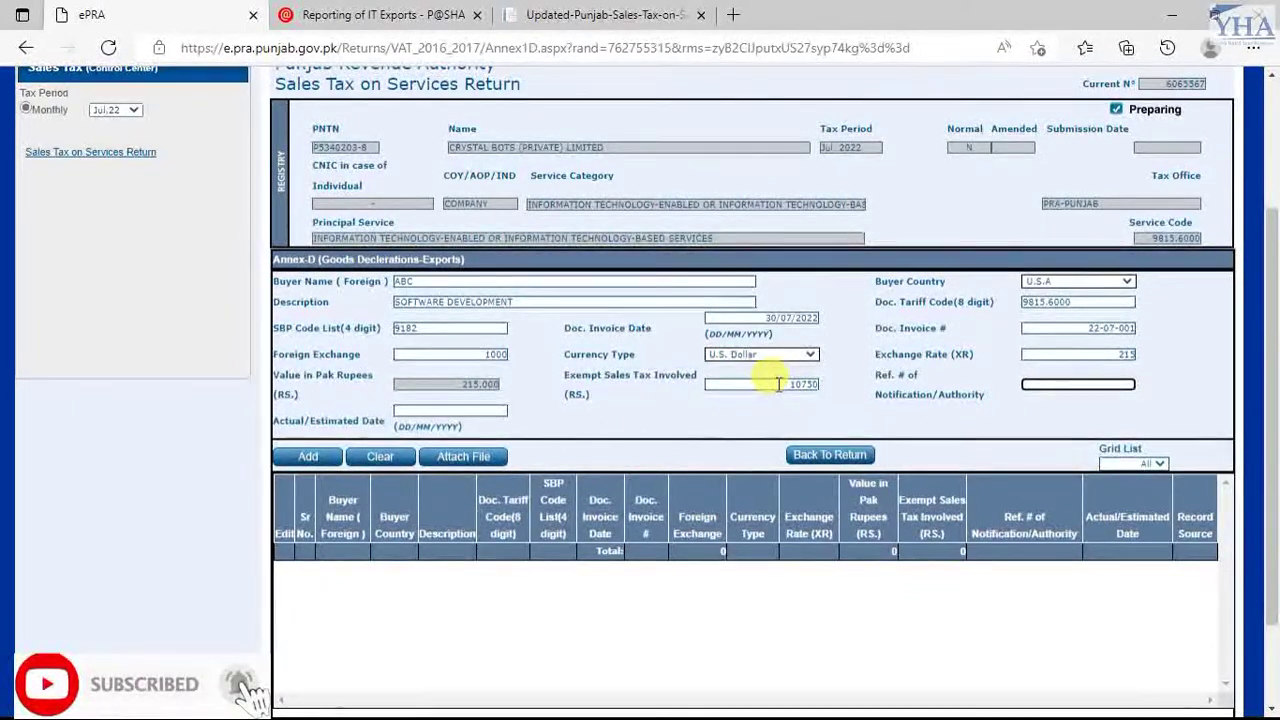
left_click_drag(778, 385, 816, 386)
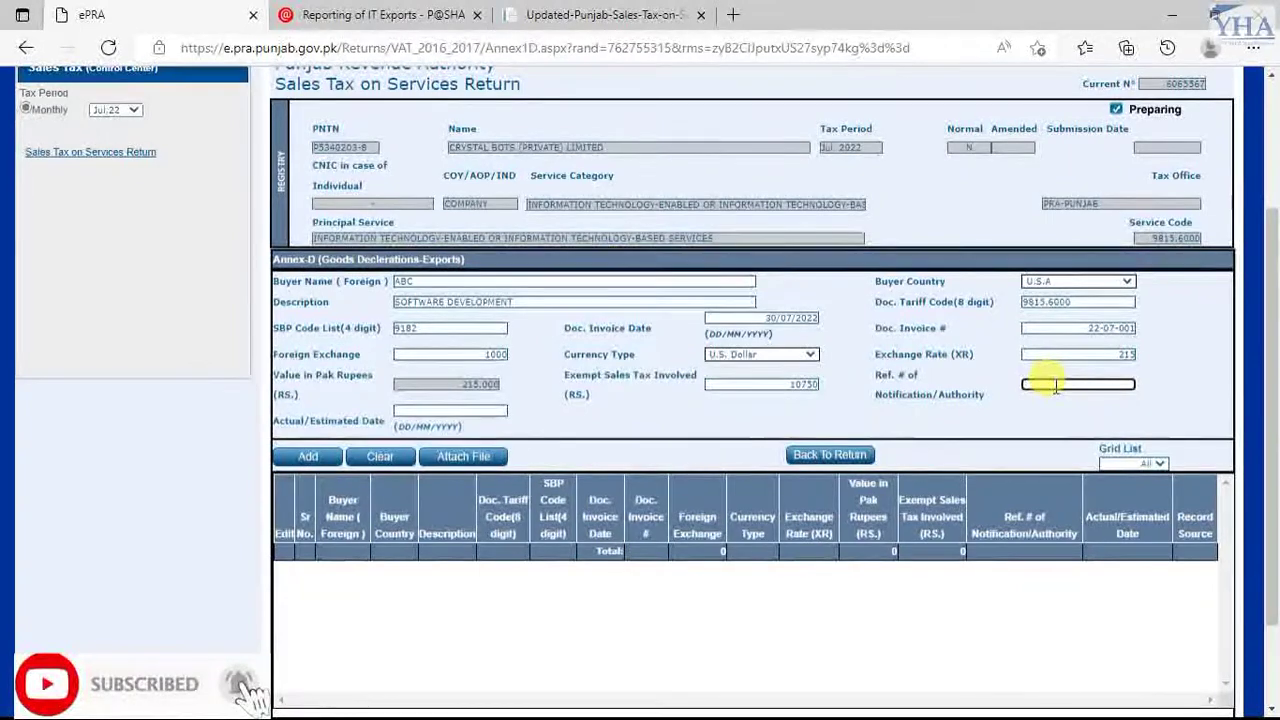
Enter 12/Rule 2012 as notification reference and 30/07/2022 as actual/estimated date, and add the export record
type("12/Rule")
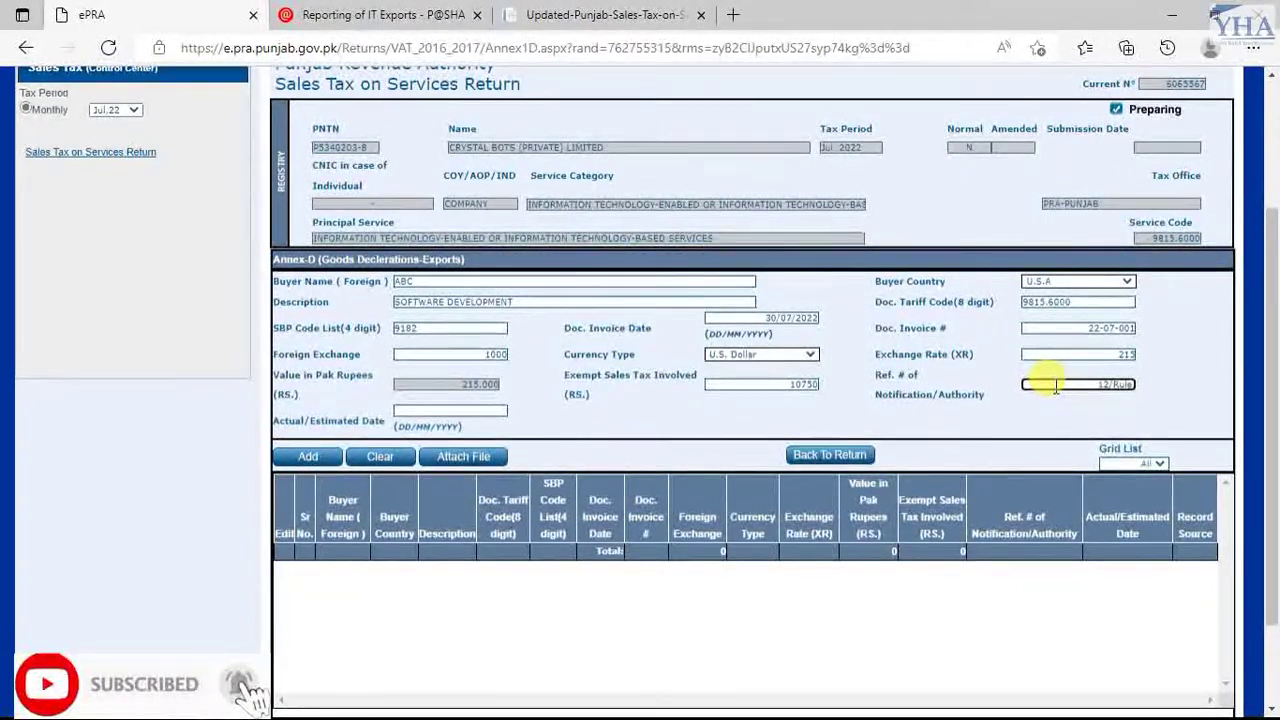
type(" 2012")
left_click_drag(1060, 388, 1140, 390)
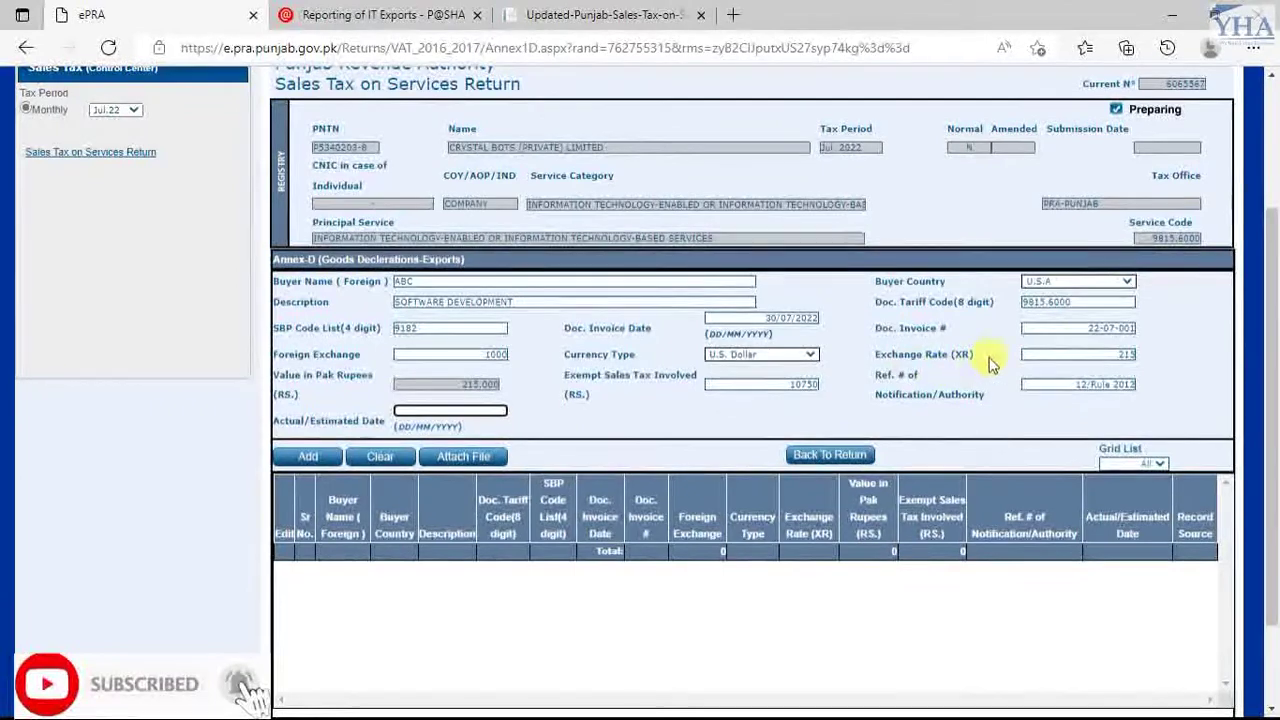
left_click_drag(750, 319, 837, 319)
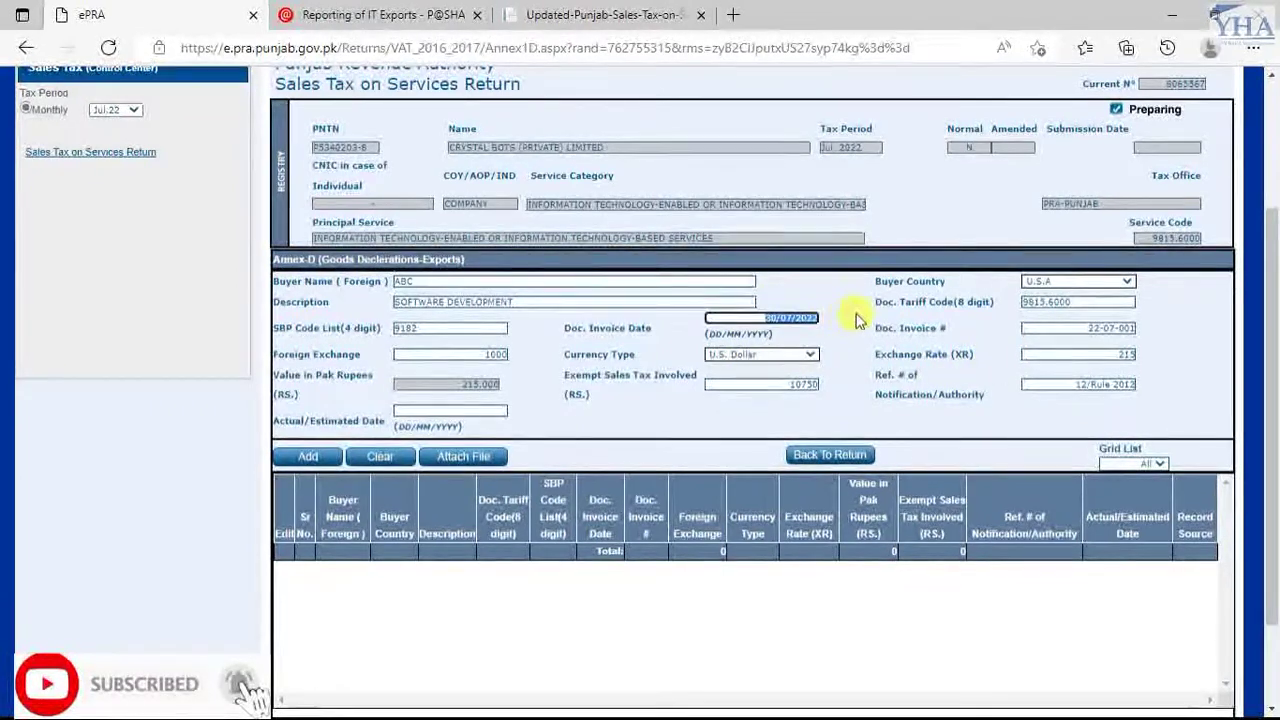
type("30/07/2022")
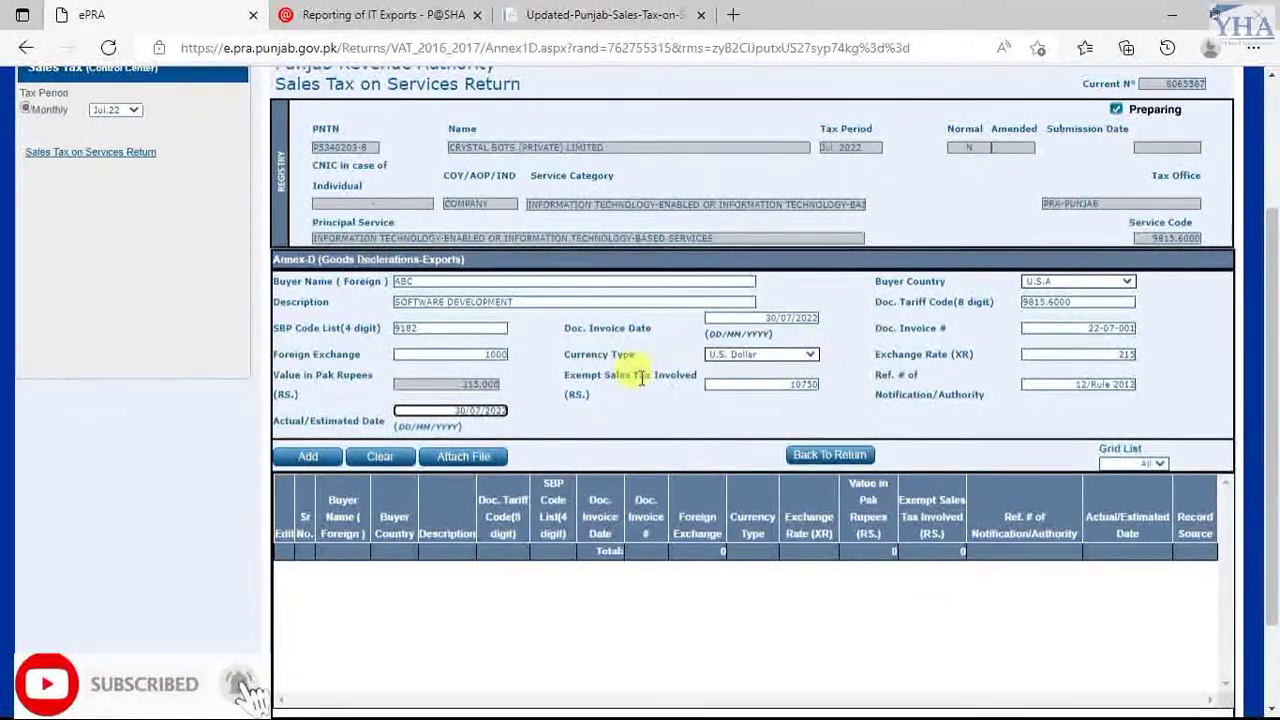
left_click(301, 458)
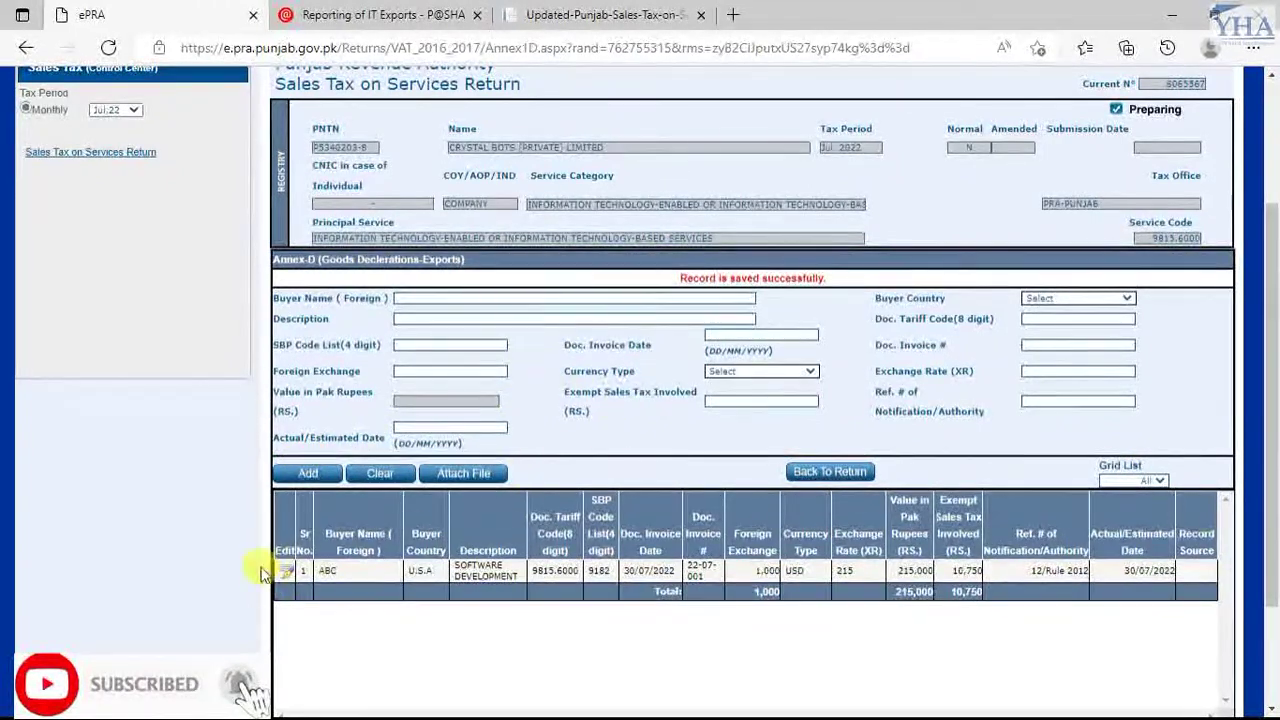
Open the saved ABC export record in the Annex-D grid for editing and update it
scroll(822, 507, "down", 2)
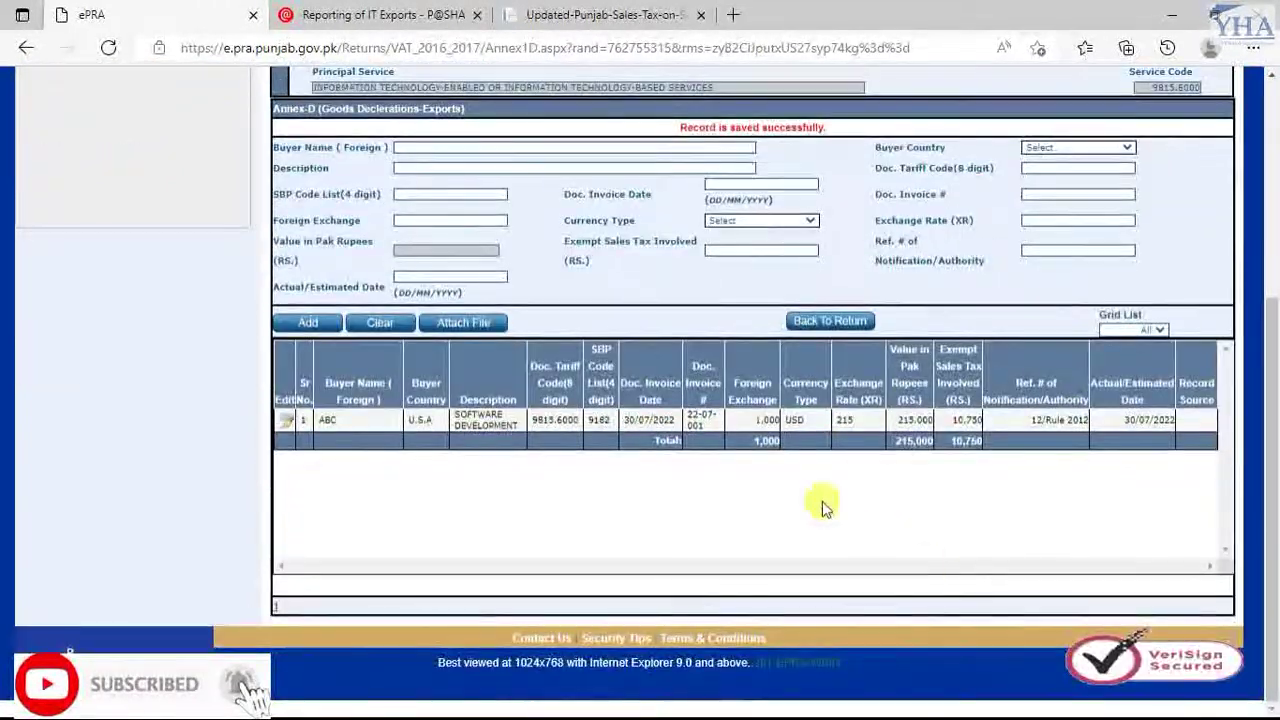
scroll(780, 505, "up", 1)
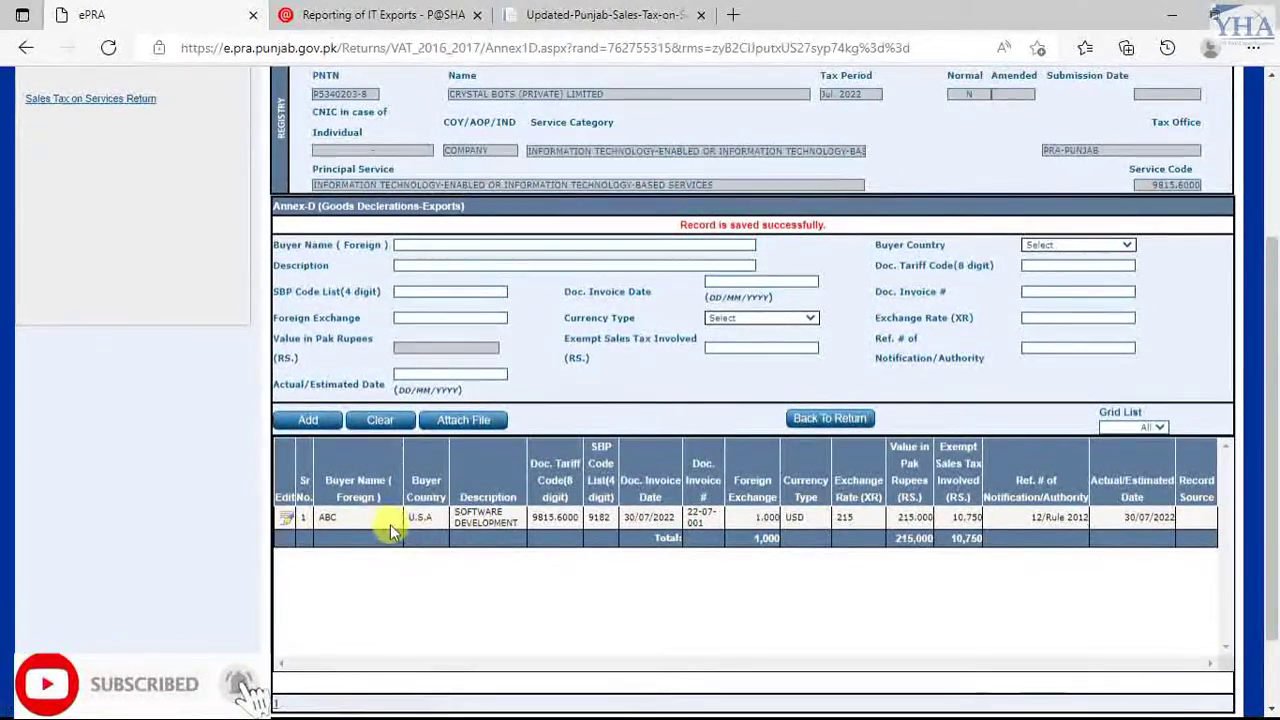
left_click(284, 520)
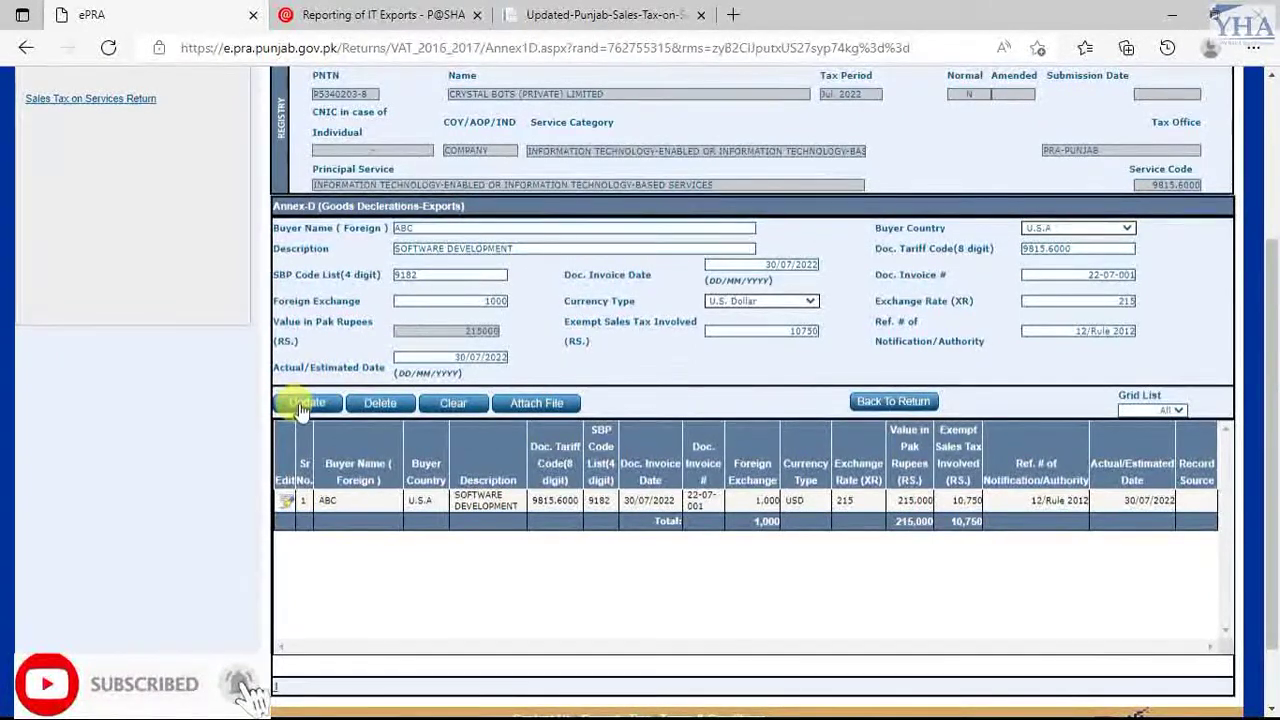
left_click(303, 405)
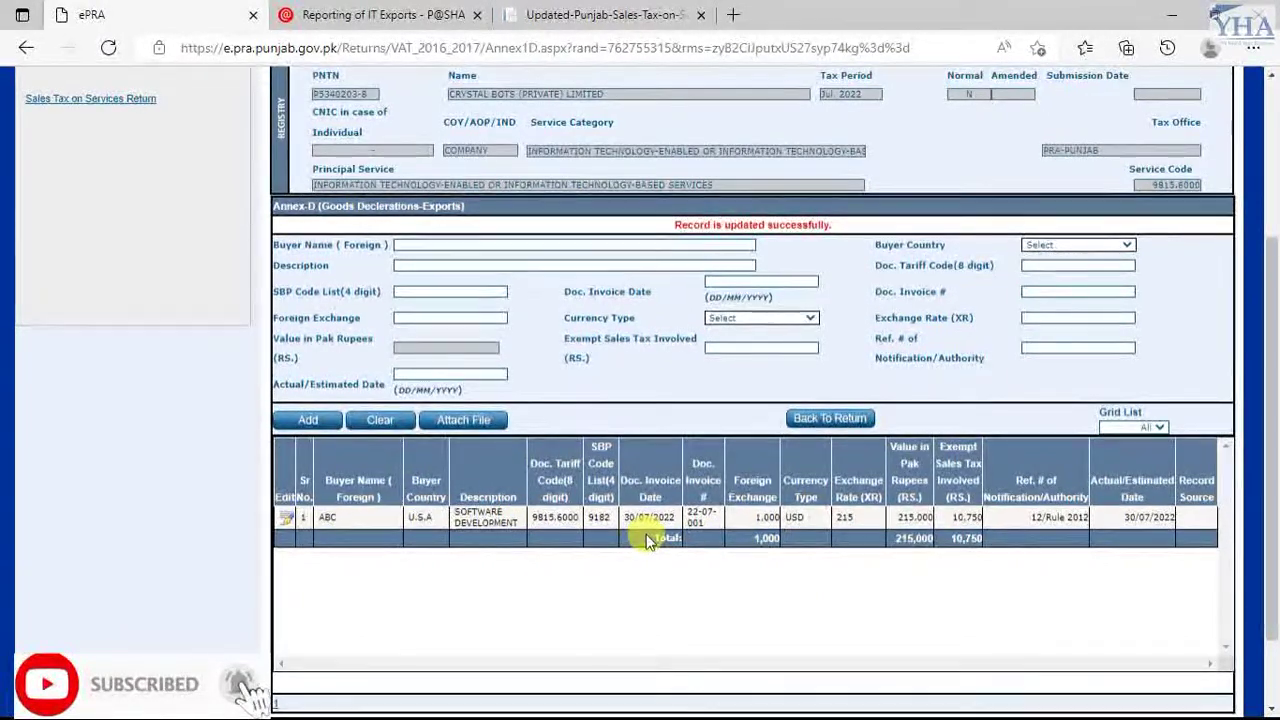
Go back to the Sales Tax on Services Return and review the Services Exported row, the payable rows and the head-wise payable amounts
left_click(815, 420)
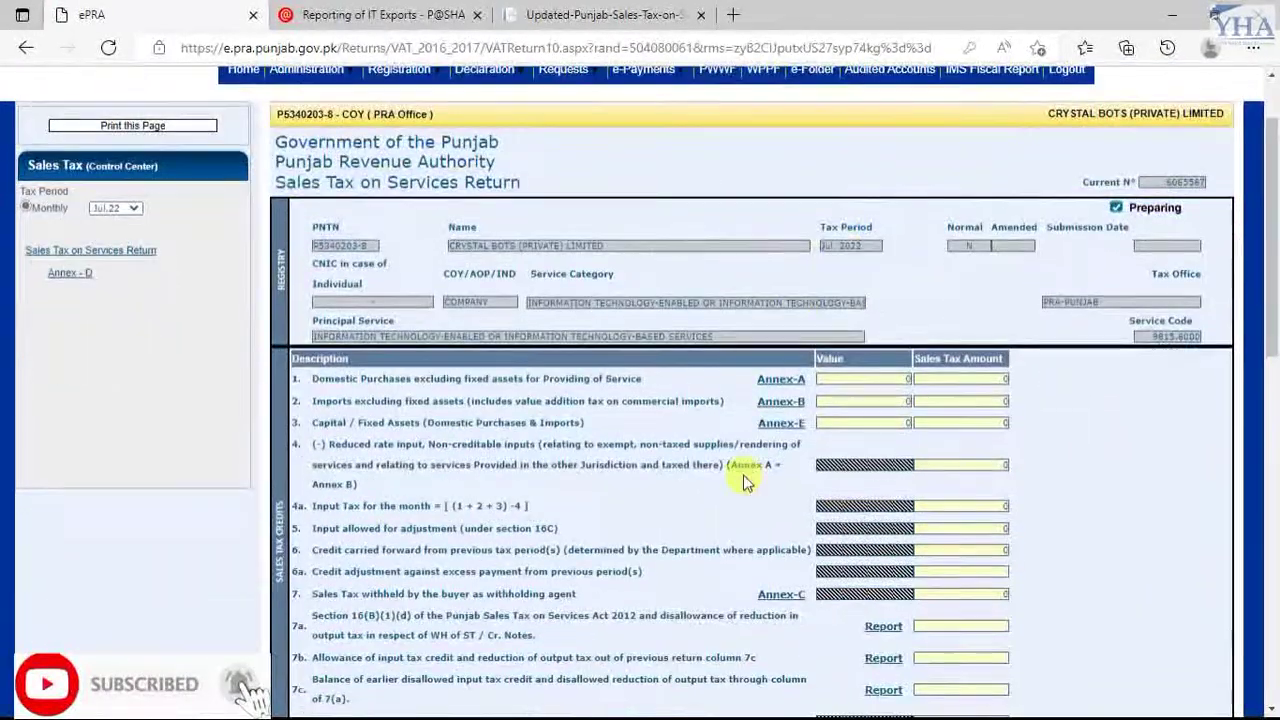
scroll(800, 465, "down", 3)
scroll(800, 460, "down", 3)
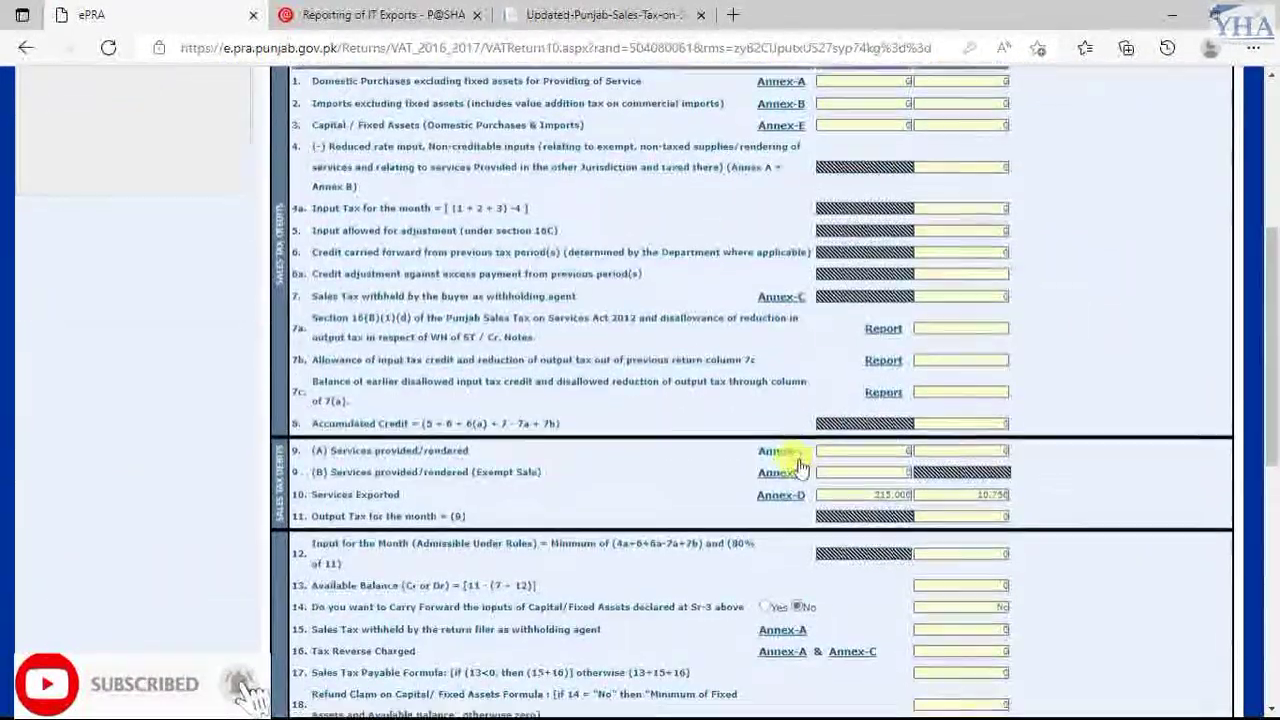
scroll(790, 378, "up", 5)
scroll(790, 378, "down", 4)
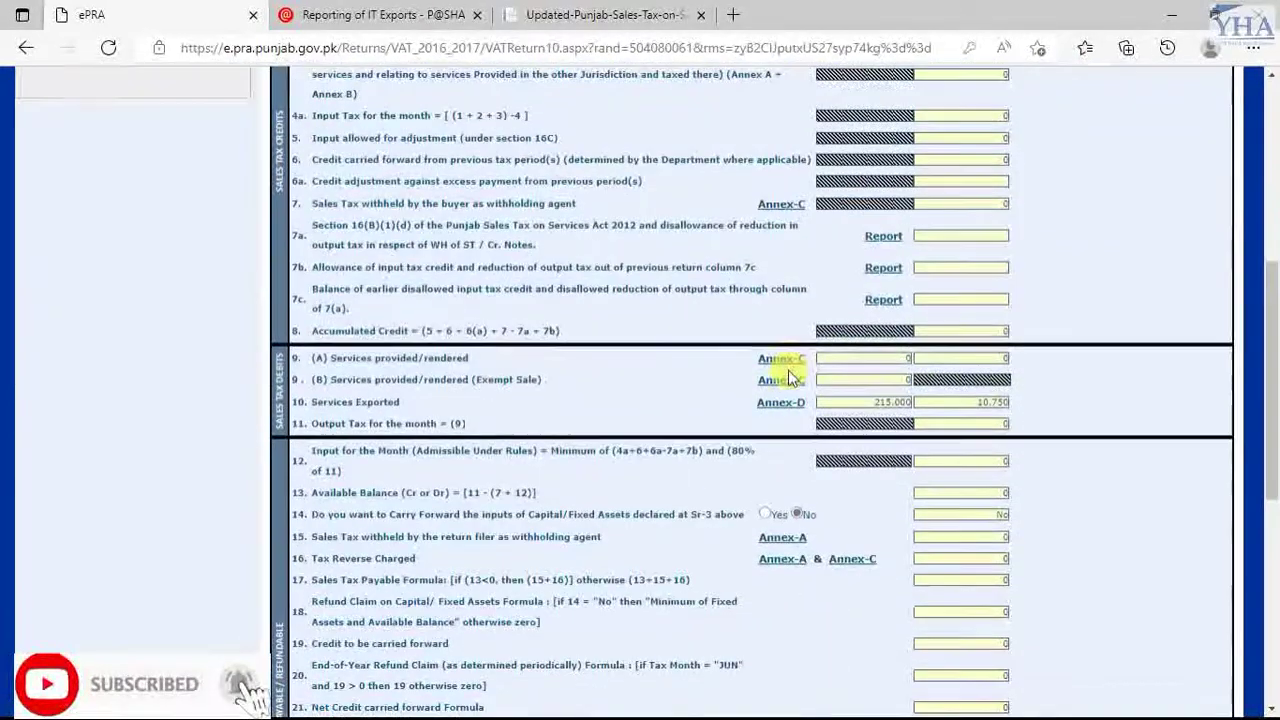
scroll(857, 380, "up", 4)
scroll(880, 390, "down", 2)
scroll(905, 398, "down", 3)
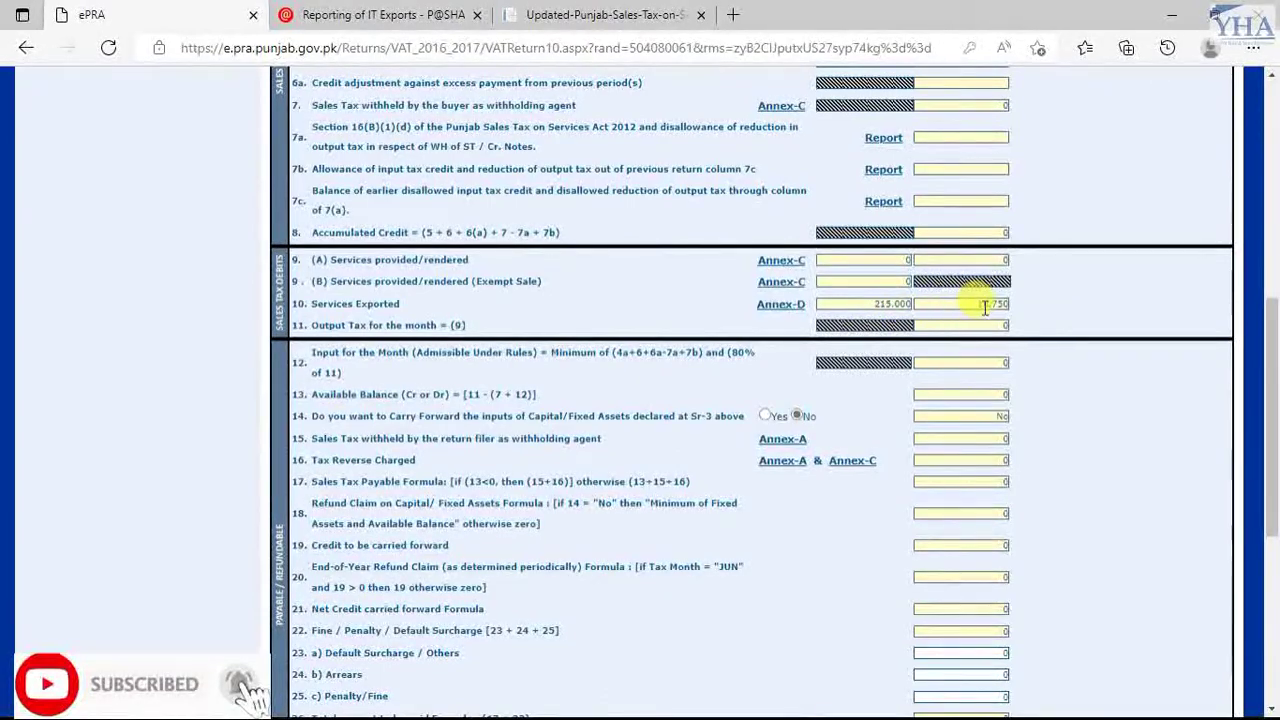
scroll(978, 318, "up", 4)
scroll(978, 320, "down", 4)
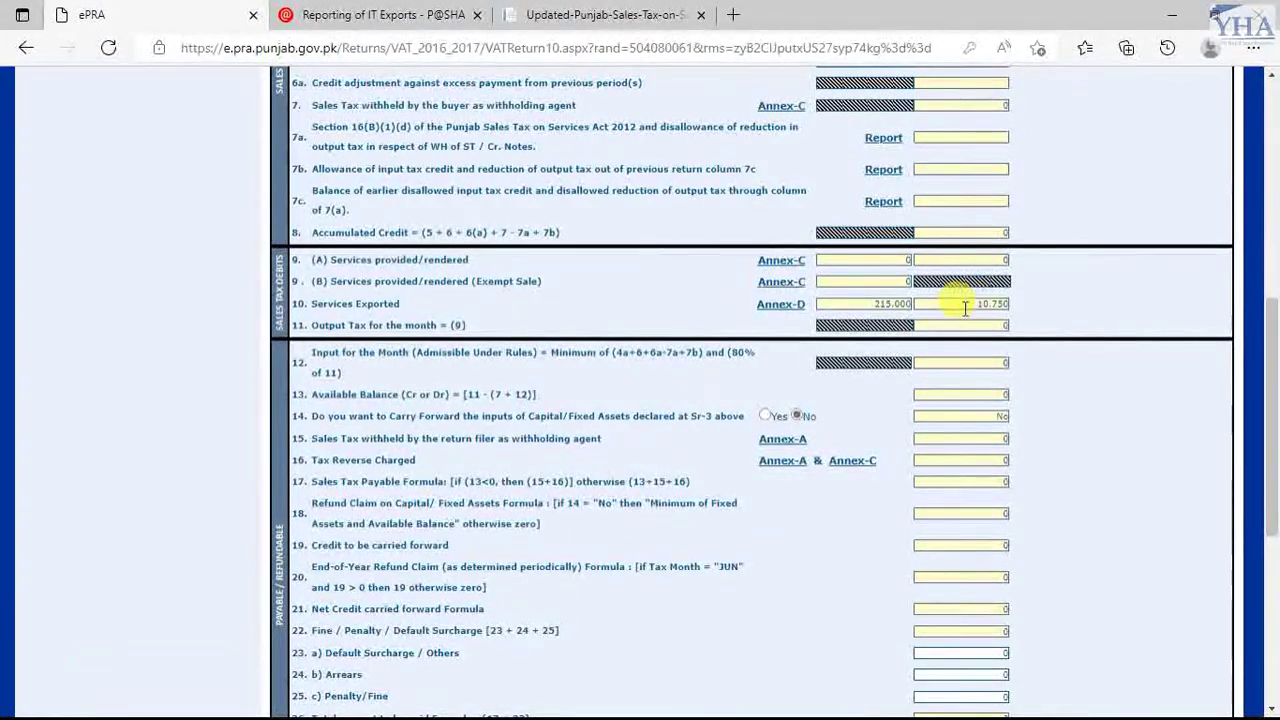
scroll(1014, 305, "down", 5)
scroll(930, 360, "up", 4)
scroll(930, 360, "down", 4)
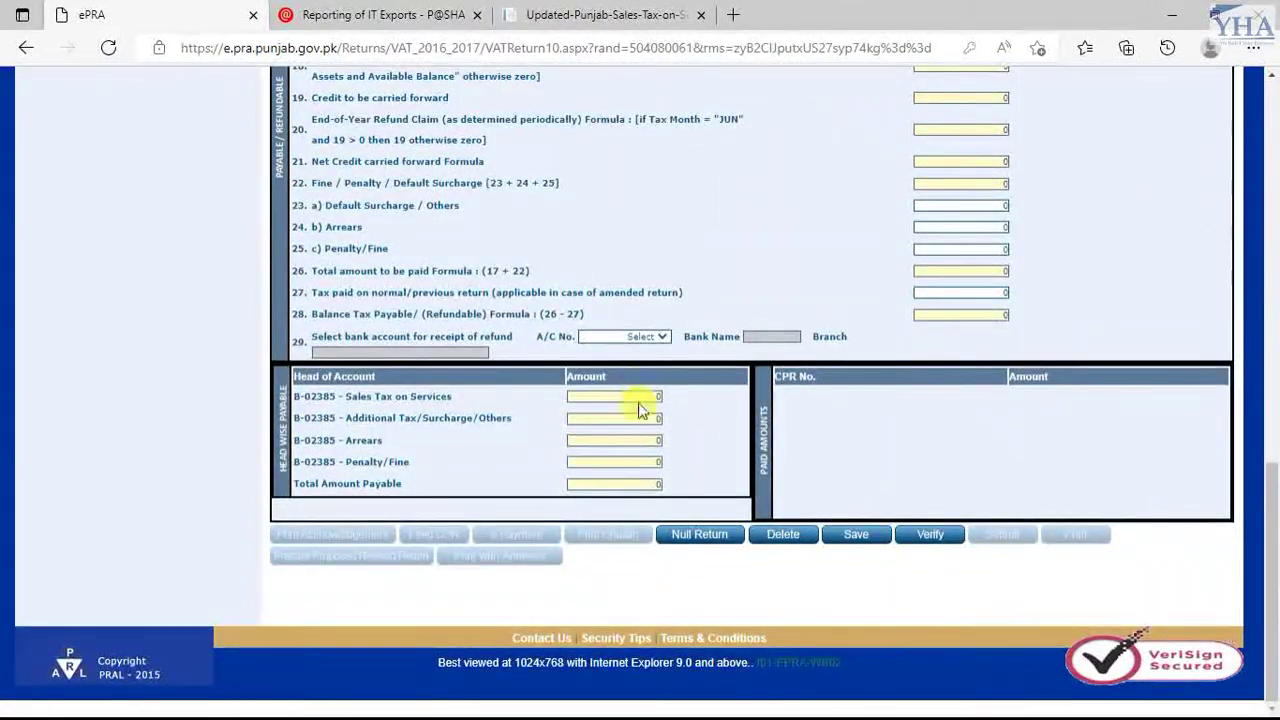
Recheck the Services Exported amounts in row 10 against the payable/refundable rows and the head-wise payable amounts
scroll(900, 371, "up", 5)
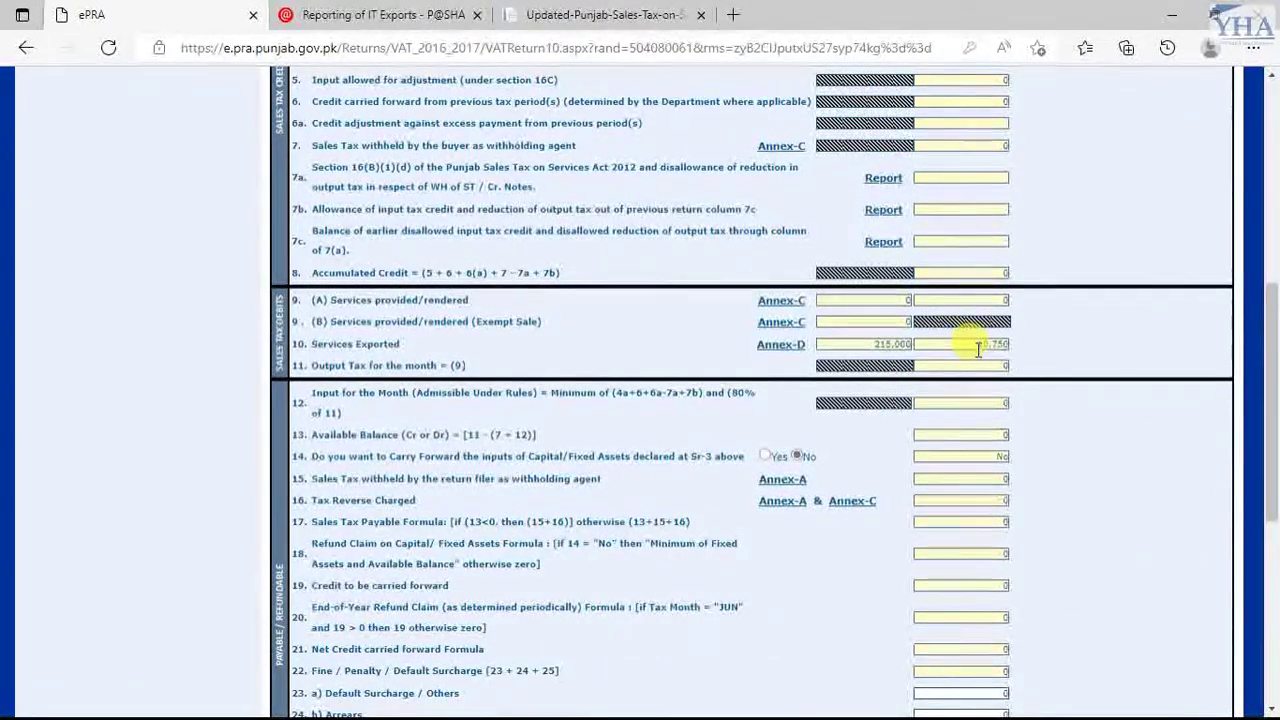
scroll(977, 354, "down", 3)
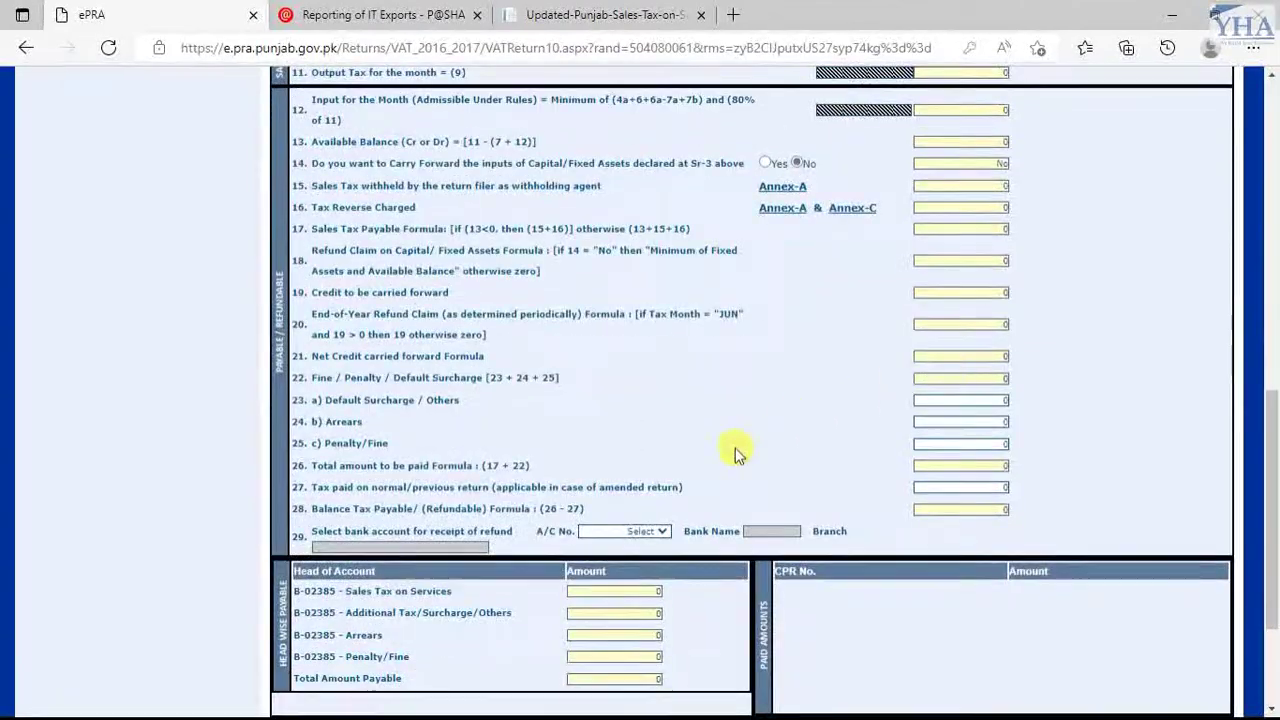
scroll(806, 409, "down", 3)
scroll(760, 425, "up", 5)
scroll(740, 428, "up", 4)
scroll(706, 434, "down", 6)
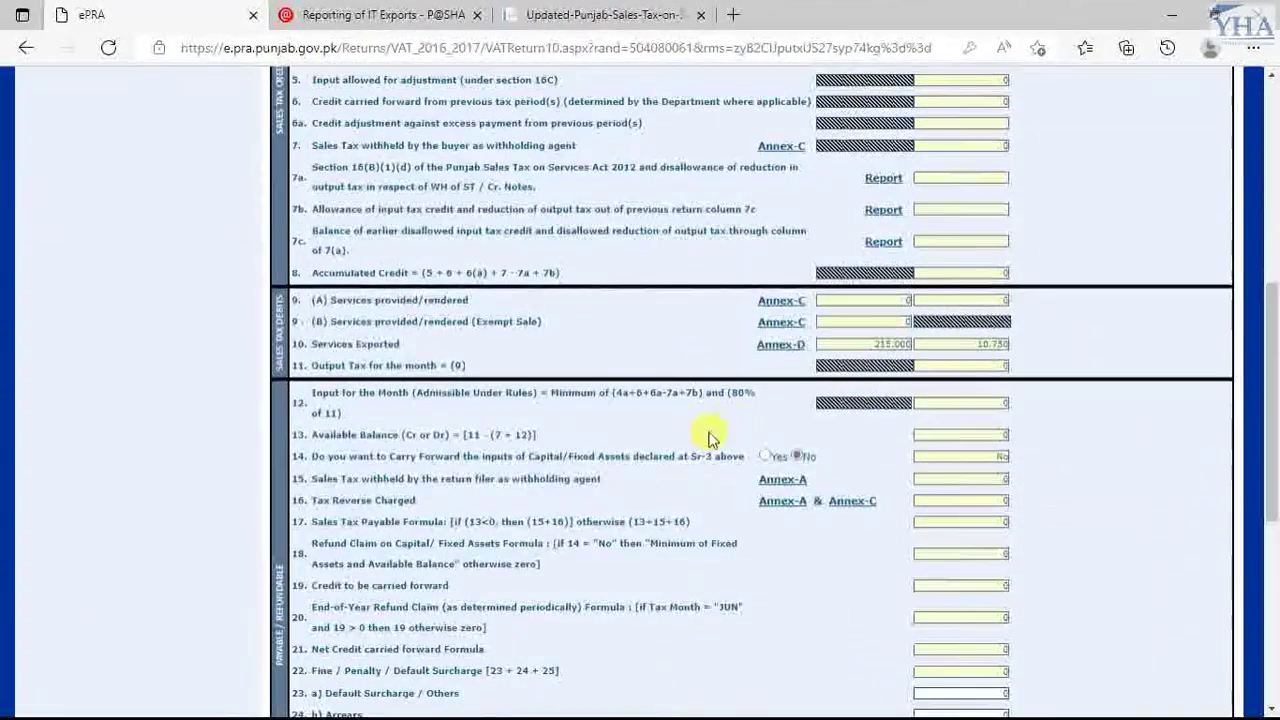
scroll(698, 437, "down", 2)
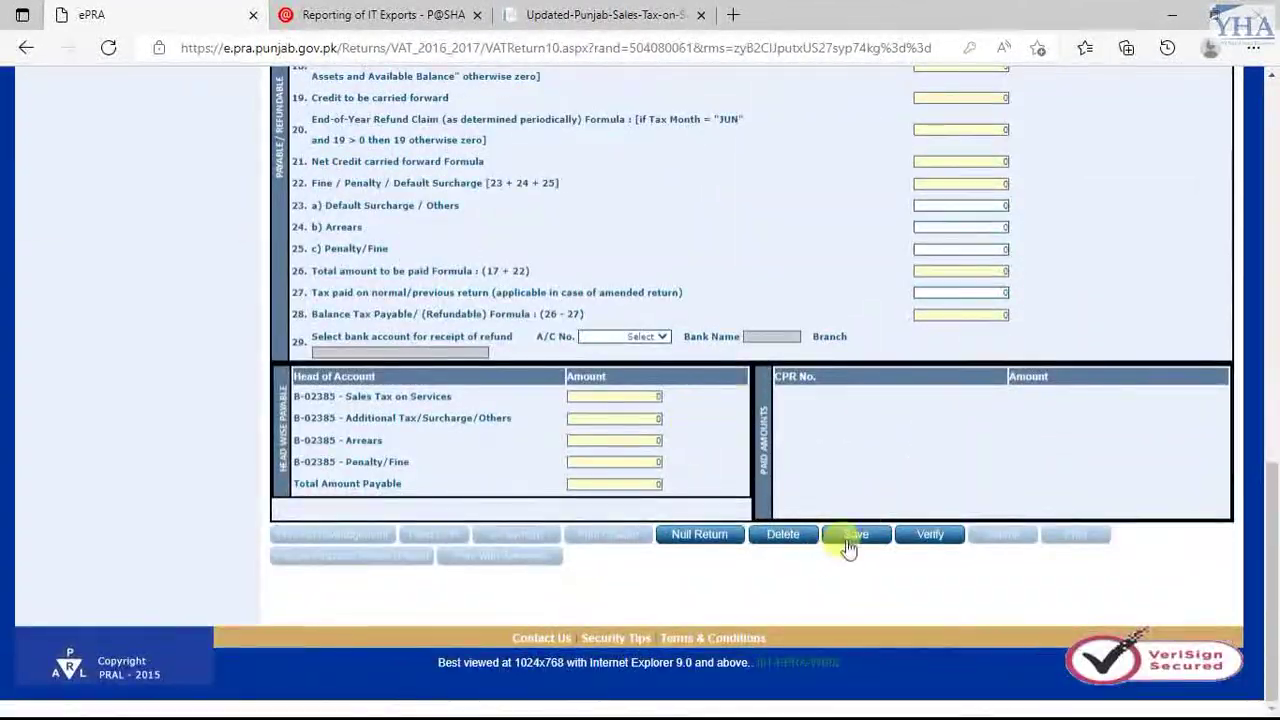
Verify the completed return and confirm the authorized person's verification declaration
left_click(928, 536)
scroll(895, 470, "up", 2)
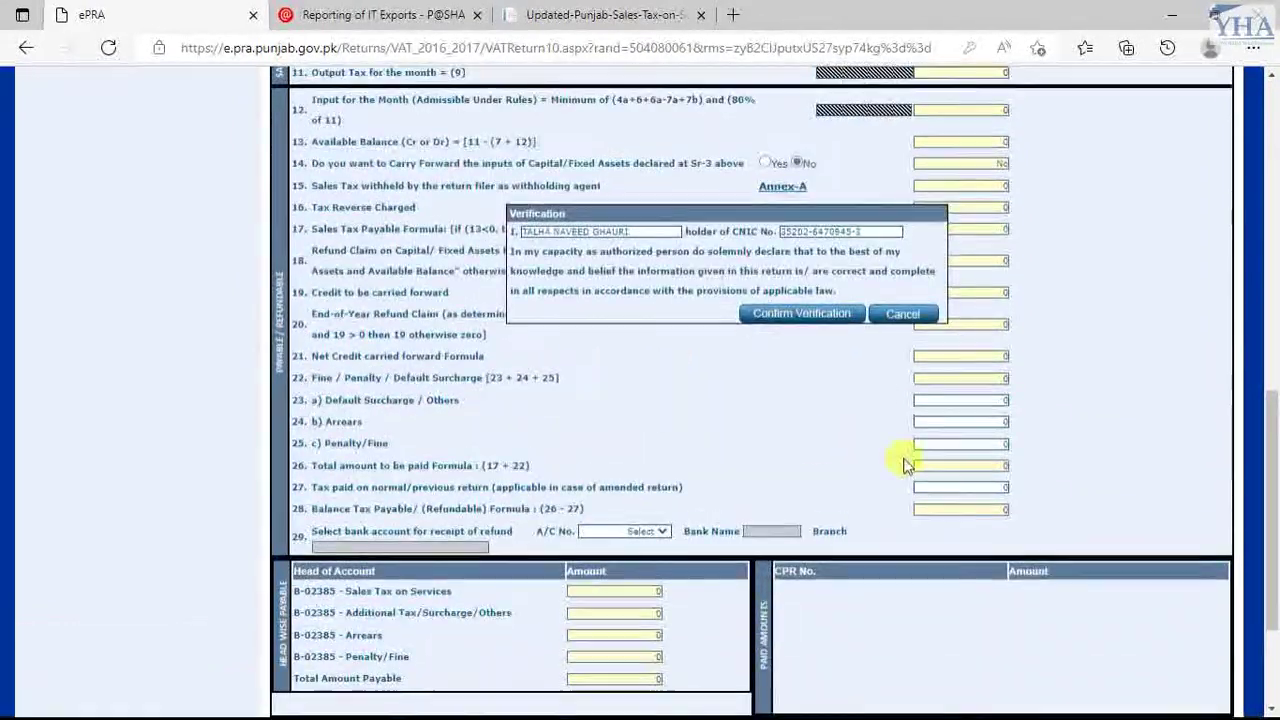
scroll(889, 530, "down", 2)
scroll(887, 500, "up", 1)
left_click(771, 220)
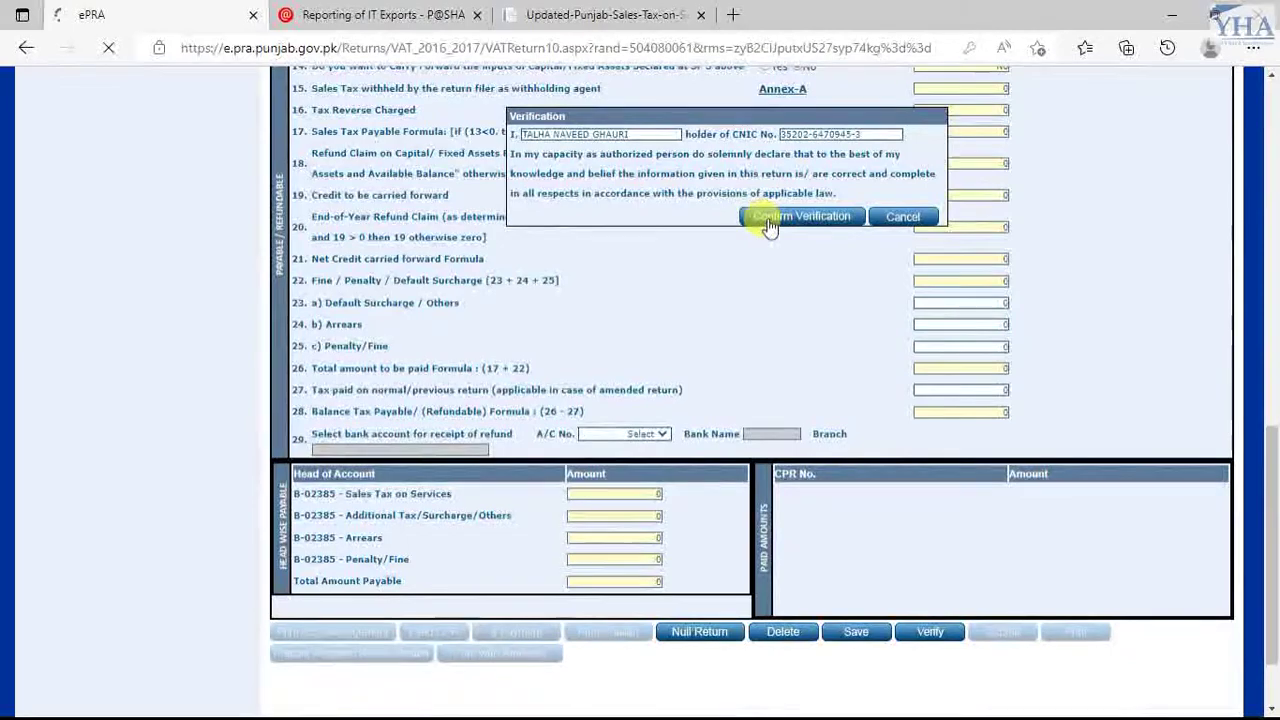
scroll(738, 400, "down", 2)
scroll(738, 400, "down", 10)
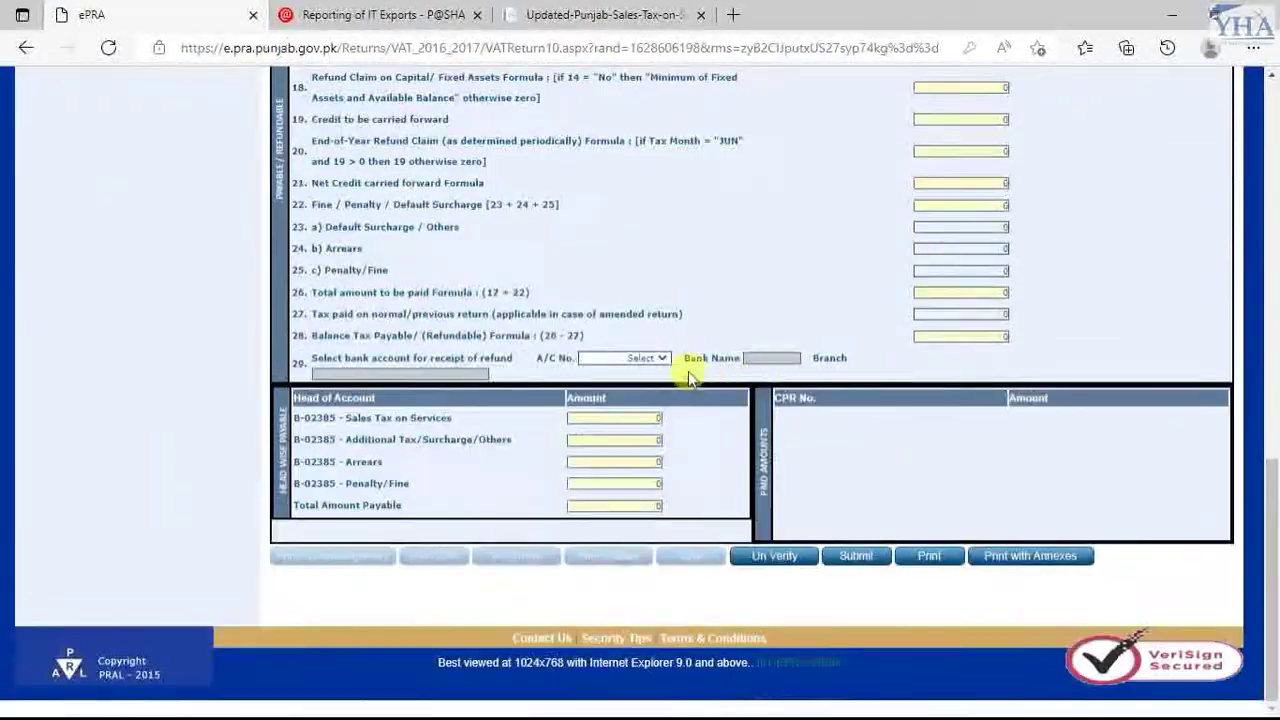
Start submitting the verified return and bring up the electronic signature declaration with its PIN field
left_click(851, 563)
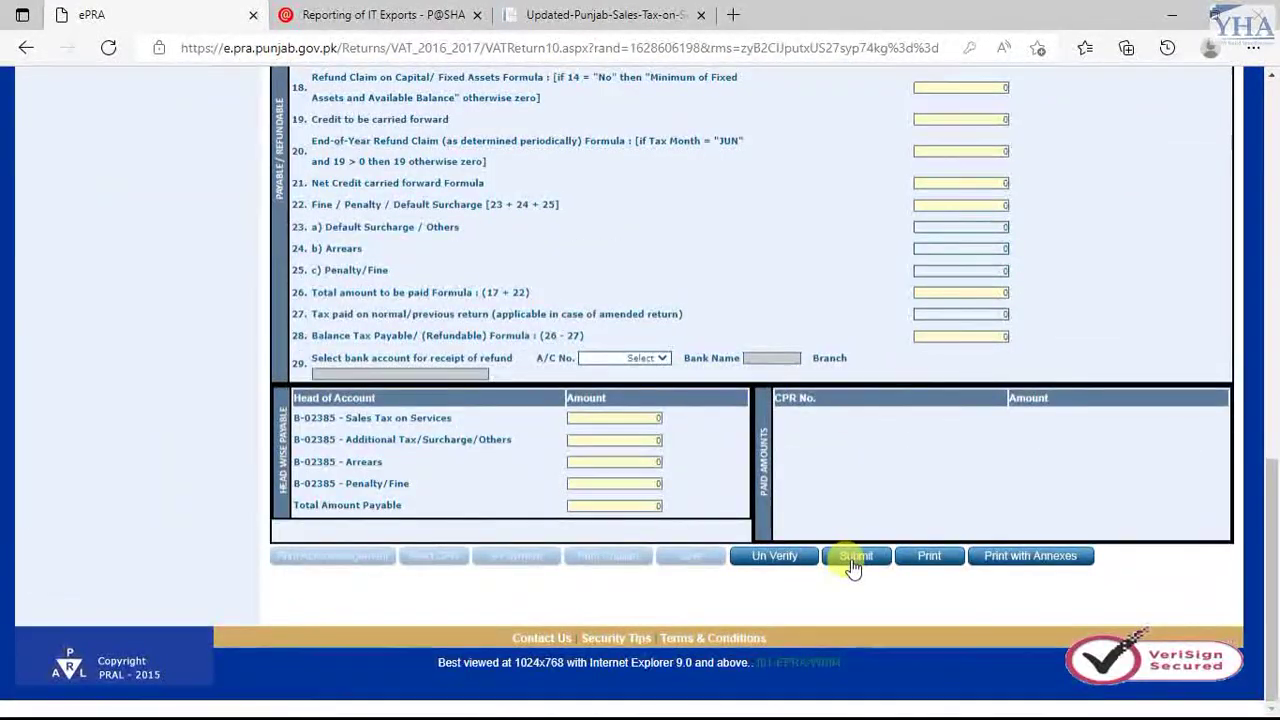
left_click(880, 562)
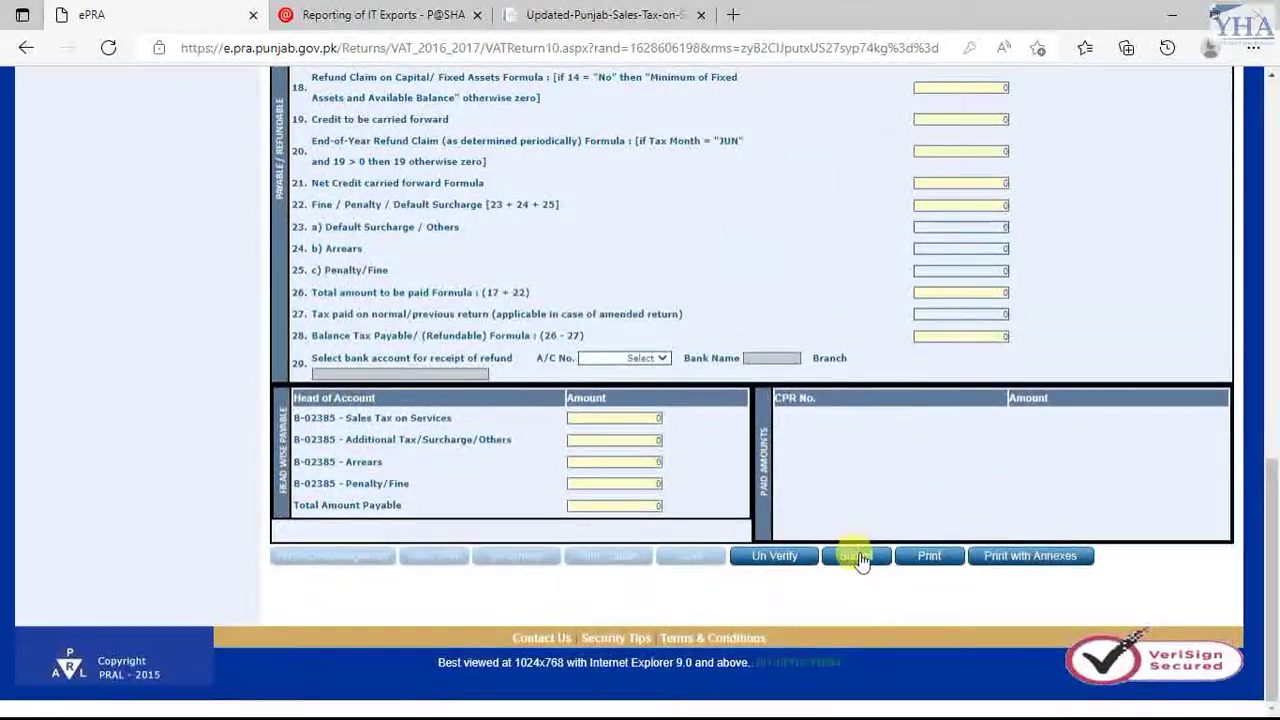
left_click(856, 565)
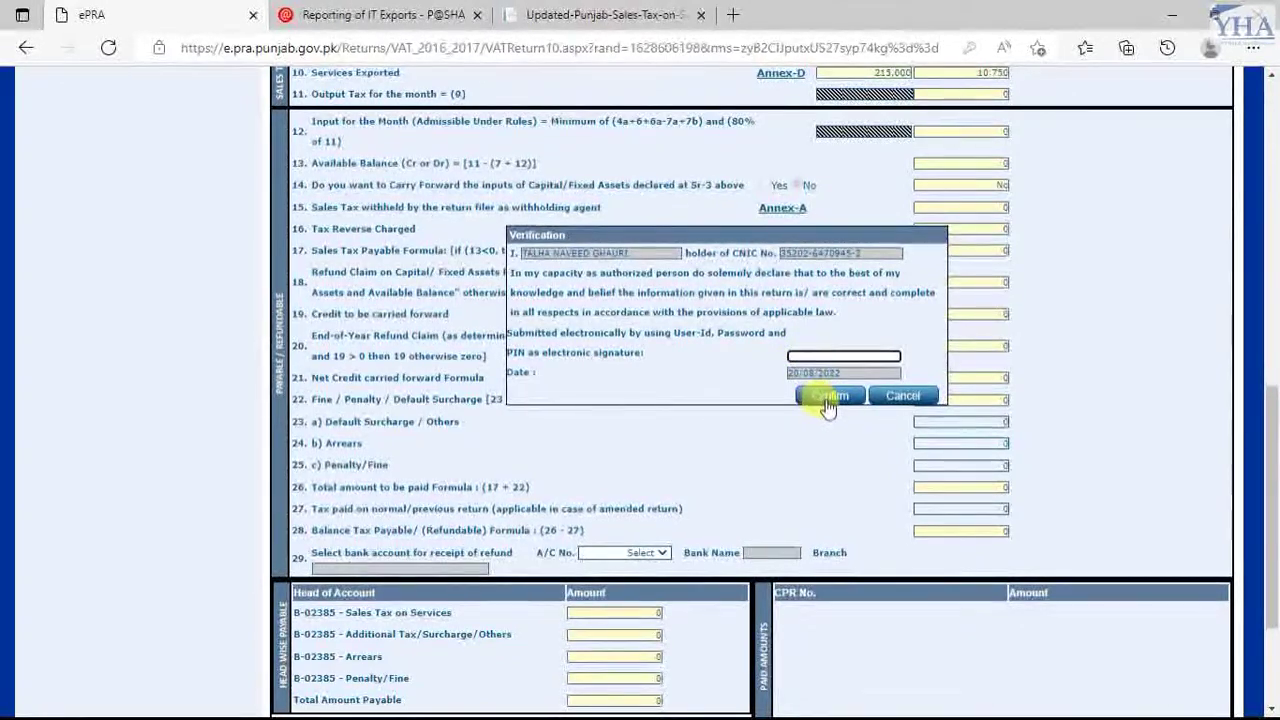
scroll(812, 455, "down", 1)
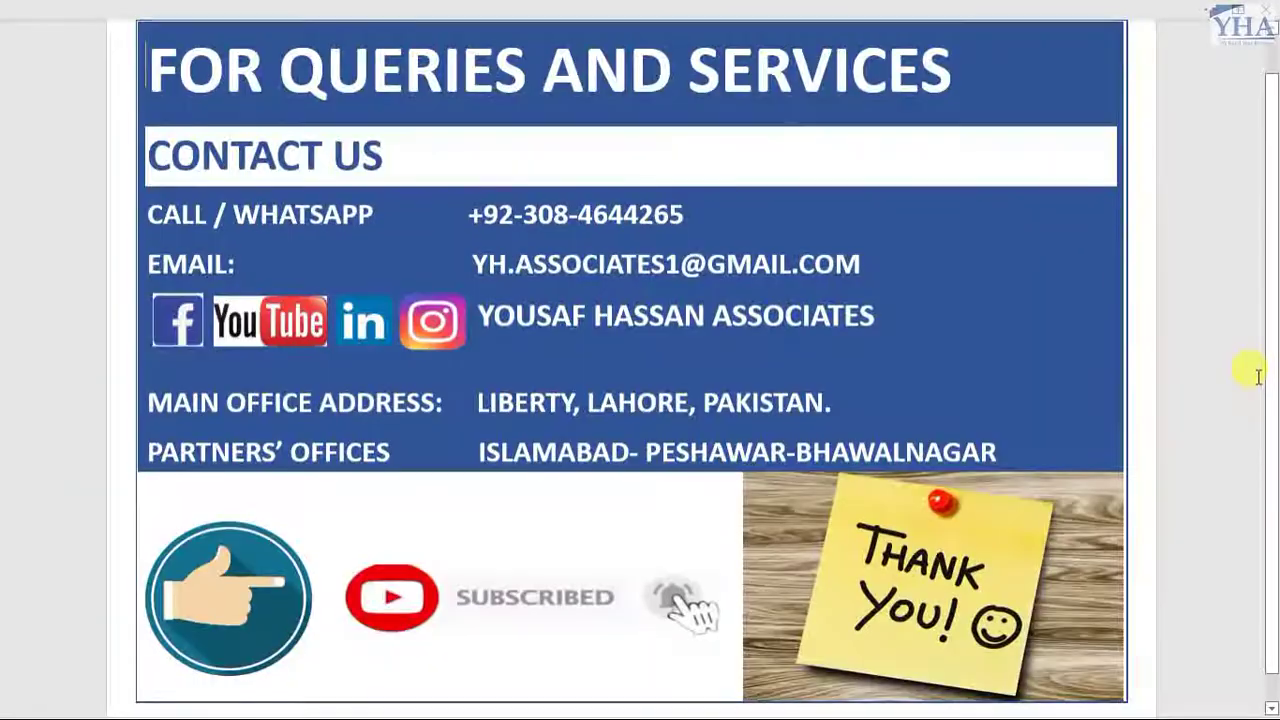